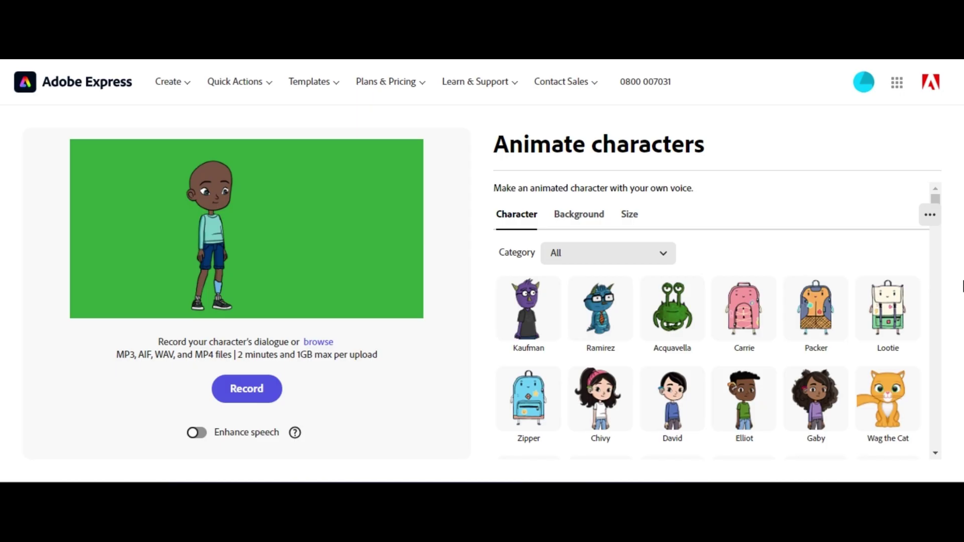
Scroll the character grid and try Aspen, Gertrude Claus, Lars and the fox
{"action": "scroll", "coordinate": [890, 296], "scroll_direction": "down", "scroll_amount": 10}
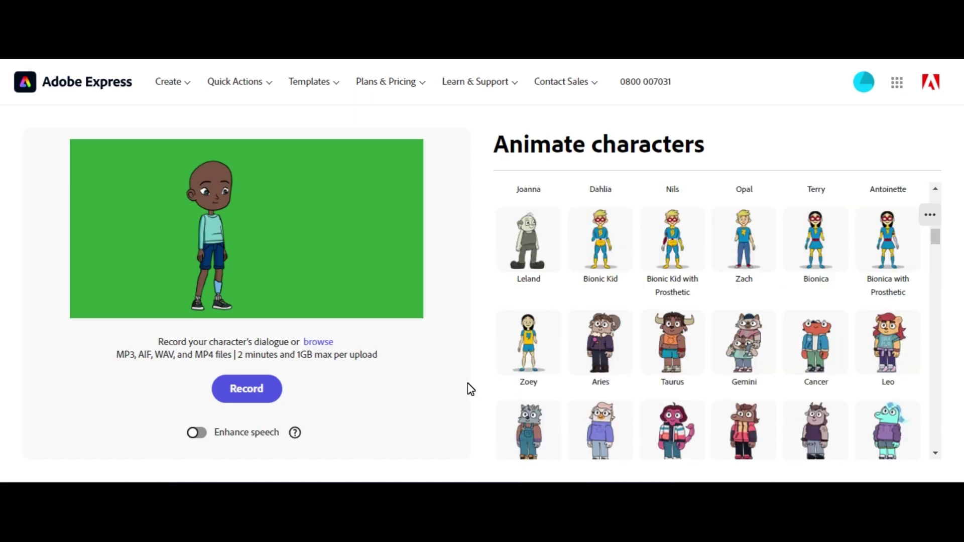
{"action": "scroll", "coordinate": [775, 443], "scroll_direction": "down", "scroll_amount": 14}
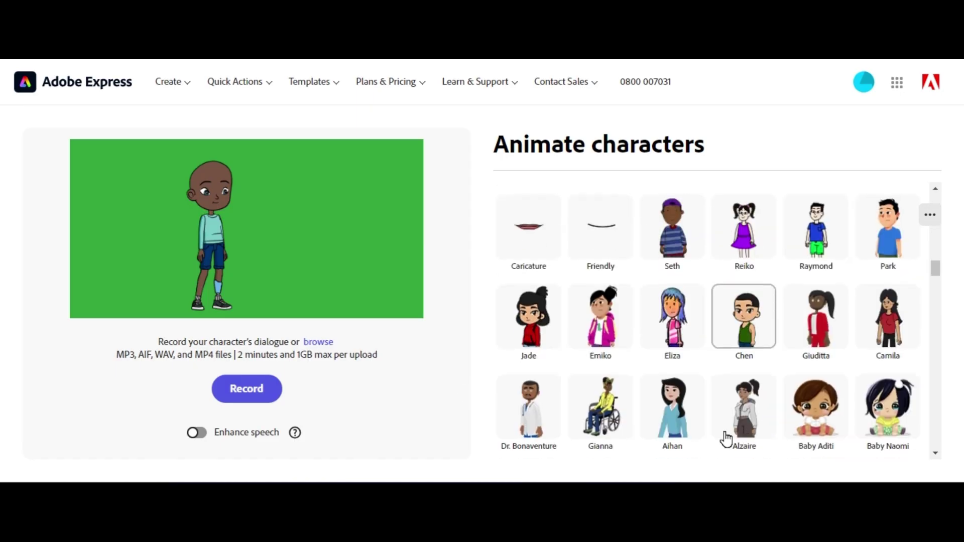
{"action": "scroll", "coordinate": [645, 429], "scroll_direction": "down", "scroll_amount": 15}
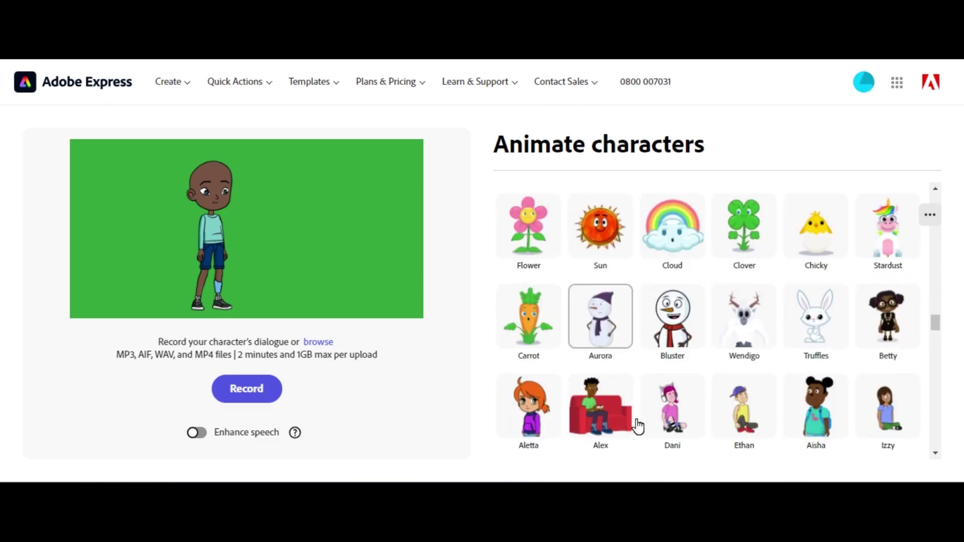
{"action": "scroll", "coordinate": [615, 426], "scroll_direction": "down", "scroll_amount": 5}
{"action": "left_click", "coordinate": [675, 339]}
{"action": "left_click", "coordinate": [828, 339]}
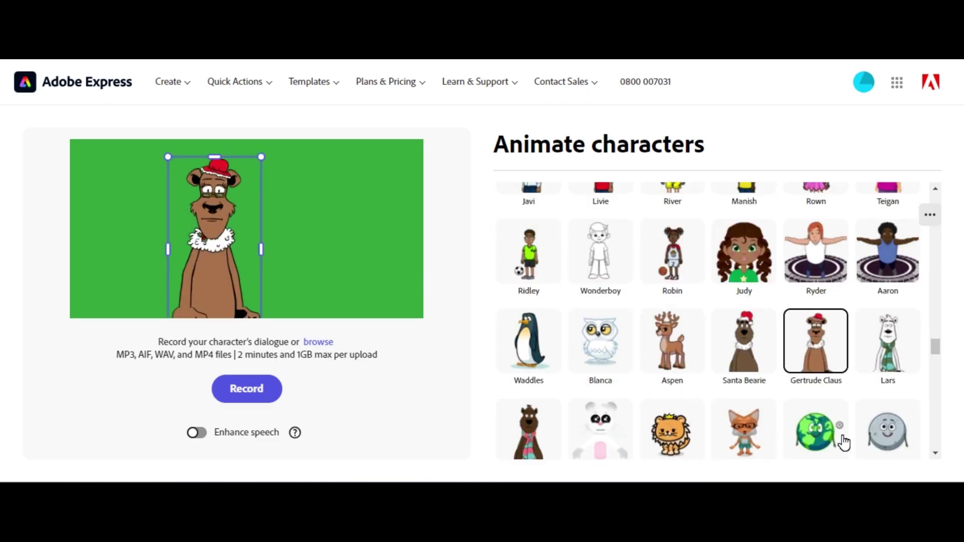
{"action": "left_click", "coordinate": [883, 339]}
{"action": "left_click", "coordinate": [744, 431]}
Try the Earth, Moon, lion, panda and scarf-wearing bear characters
{"action": "left_click", "coordinate": [816, 431]}
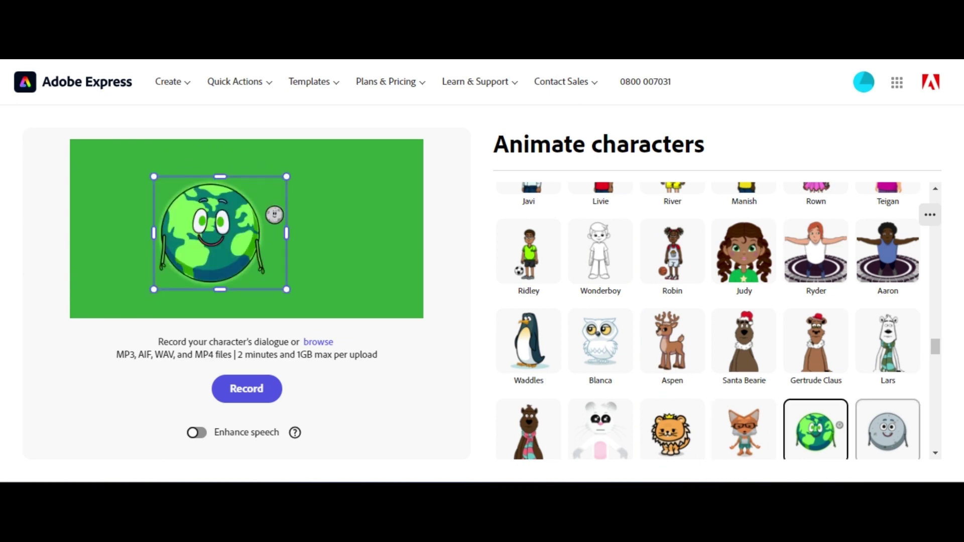
{"action": "left_click", "coordinate": [888, 431]}
{"action": "left_click", "coordinate": [671, 431]}
{"action": "left_click", "coordinate": [600, 431]}
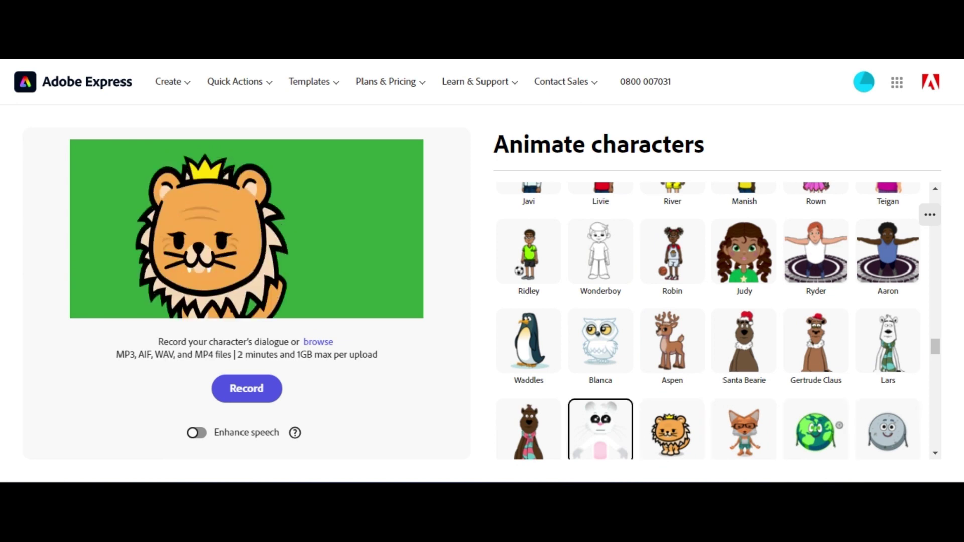
{"action": "left_click", "coordinate": [529, 430]}
Settle on Robin, the girl with a basketball, as the character
{"action": "left_click", "coordinate": [673, 251]}
{"action": "scroll", "coordinate": [651, 346], "scroll_direction": "up", "scroll_amount": 5}
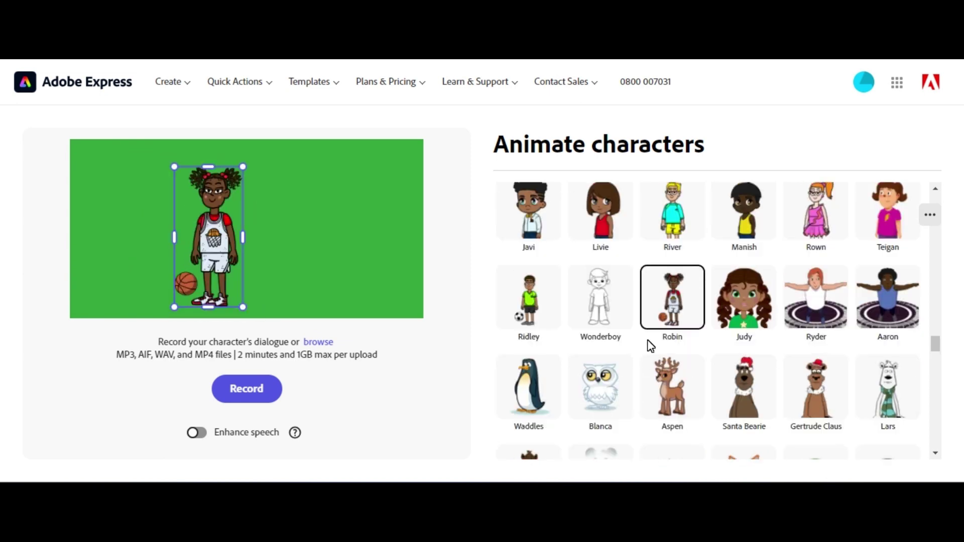
{"action": "scroll", "coordinate": [653, 345], "scroll_direction": "up", "scroll_amount": 5}
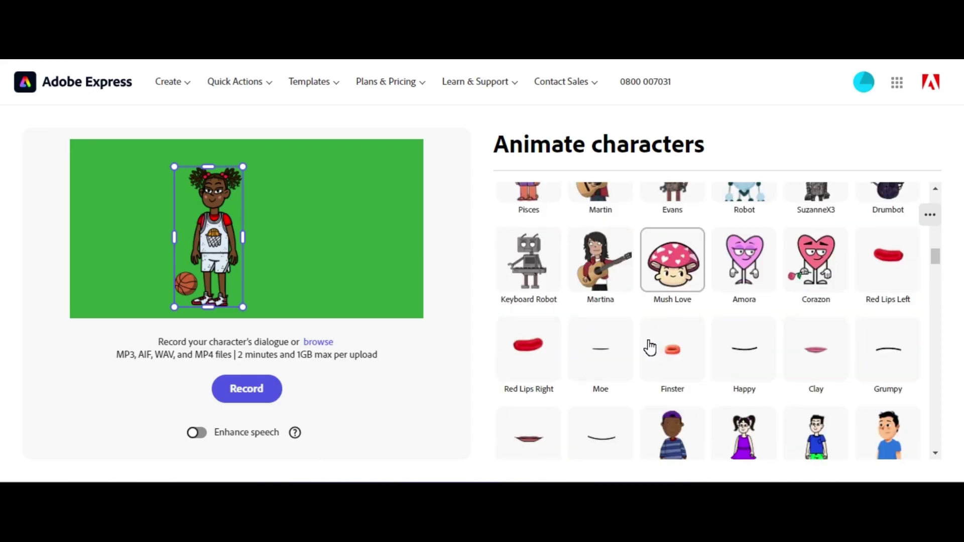
{"action": "scroll", "coordinate": [650, 345], "scroll_direction": "up", "scroll_amount": 5}
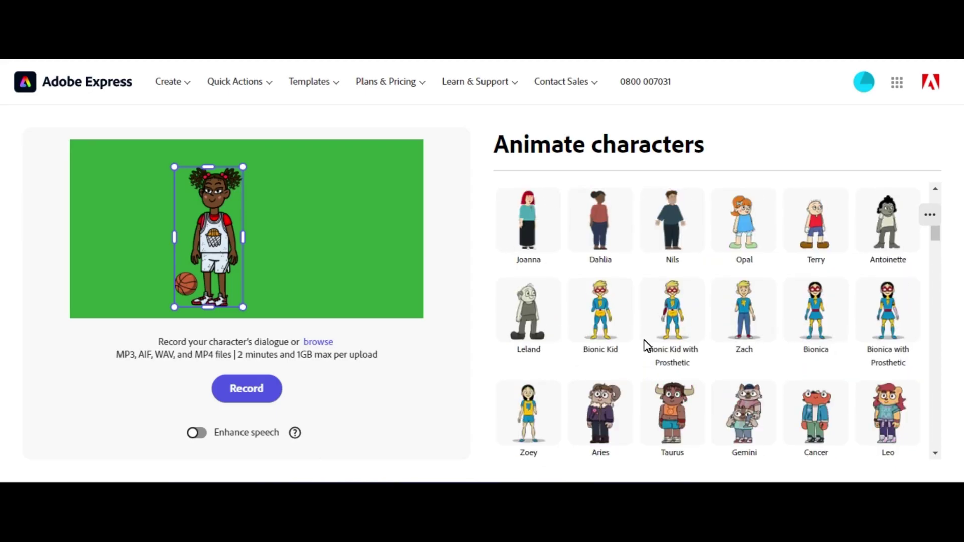
{"action": "scroll", "coordinate": [647, 346], "scroll_direction": "up", "scroll_amount": 10}
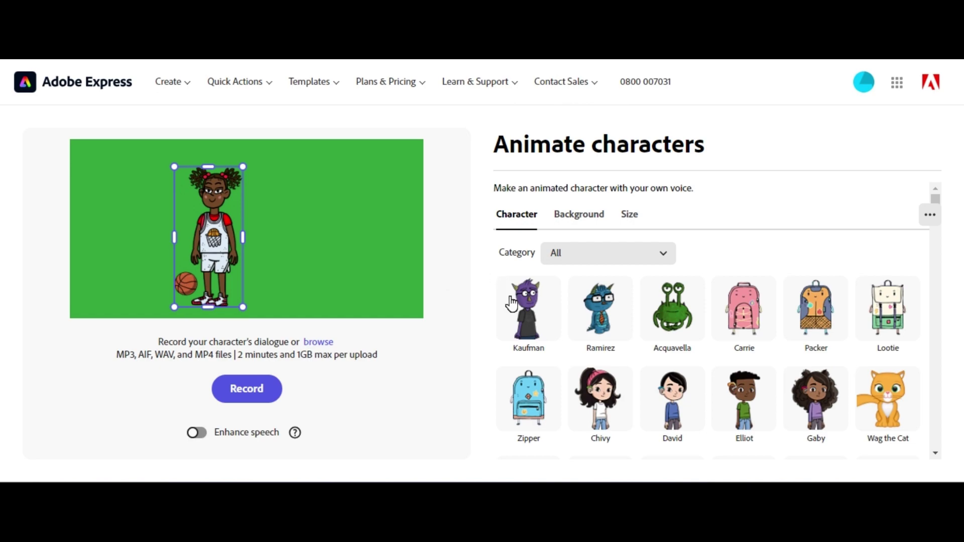
Swap in Packer the backpack, scale it down on the canvas, and show the background options
{"action": "scroll", "coordinate": [701, 333], "scroll_direction": "down", "scroll_amount": 10}
{"action": "scroll", "coordinate": [727, 358], "scroll_direction": "down", "scroll_amount": 15}
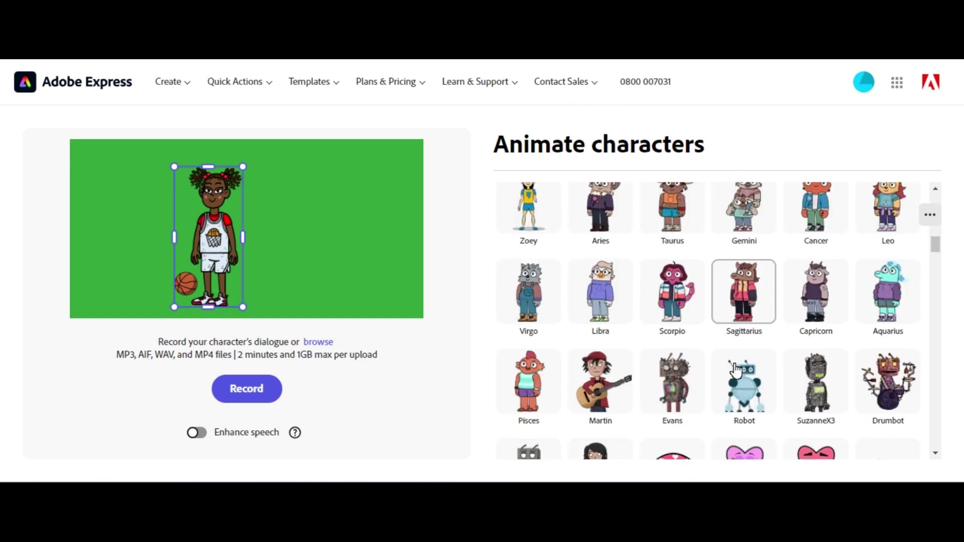
{"action": "scroll", "coordinate": [703, 394], "scroll_direction": "up", "scroll_amount": 20}
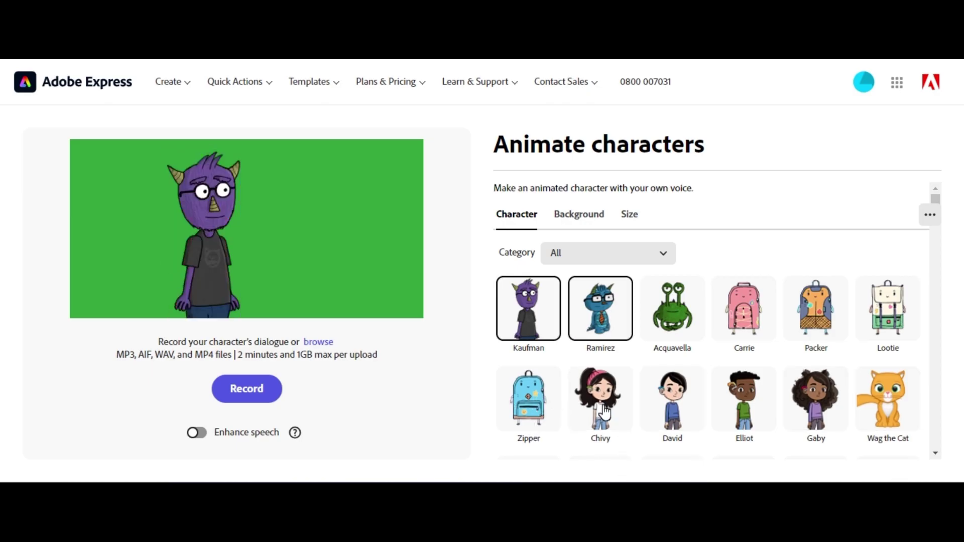
{"action": "key", "text": "Right"}
{"action": "key", "text": "Right"}
{"action": "key", "text": "Right"}
{"action": "key", "text": "Right"}
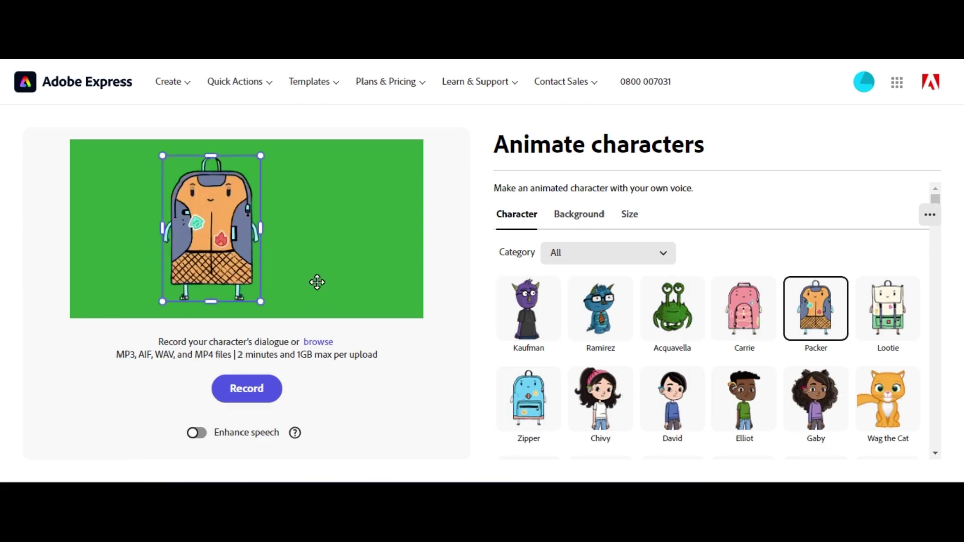
{"action": "left_click_drag", "start_coordinate": [265, 245], "coordinate": [231, 331]}
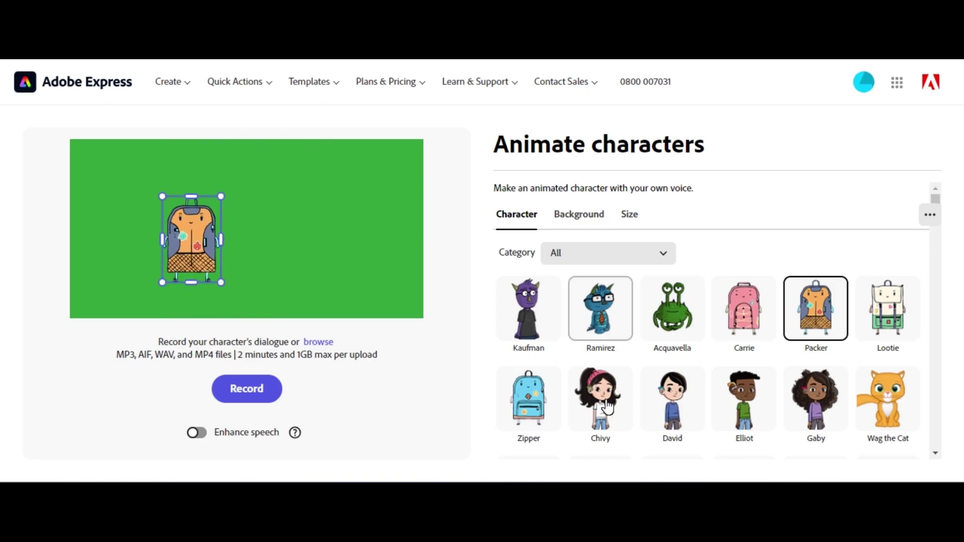
{"action": "left_click", "coordinate": [579, 214]}
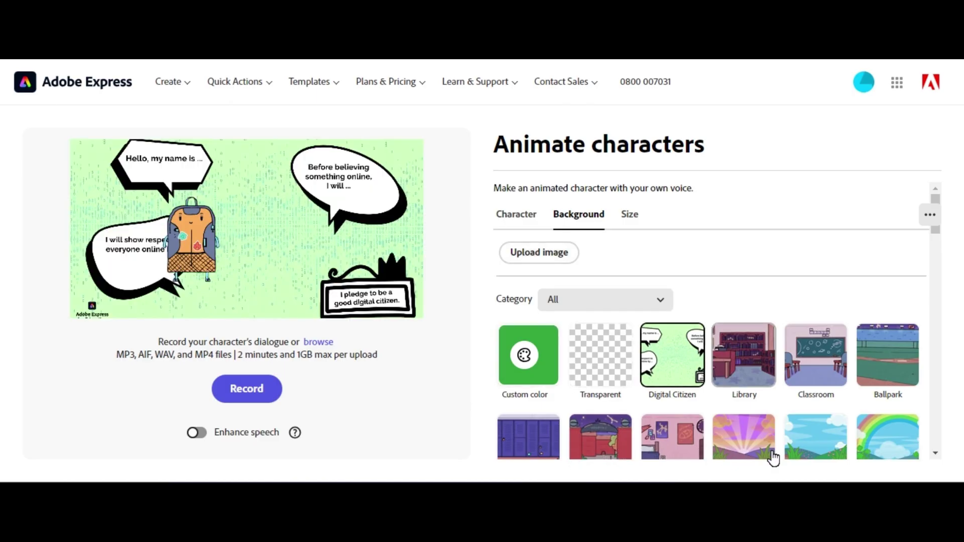
Put the Roses Green background behind Packer, then bring up the canvas size options
{"action": "scroll", "coordinate": [773, 454], "scroll_direction": "down", "scroll_amount": 3}
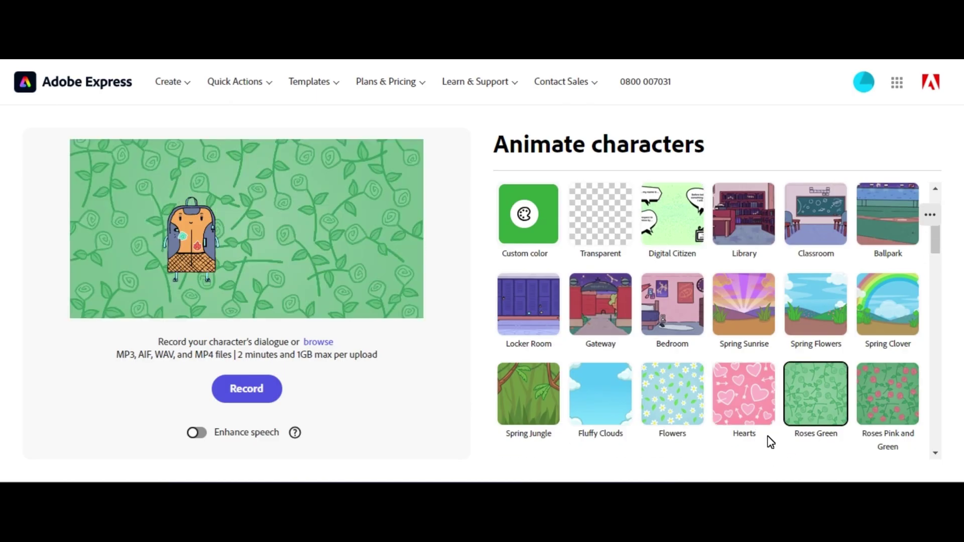
{"action": "scroll", "coordinate": [544, 354], "scroll_direction": "up", "scroll_amount": 3}
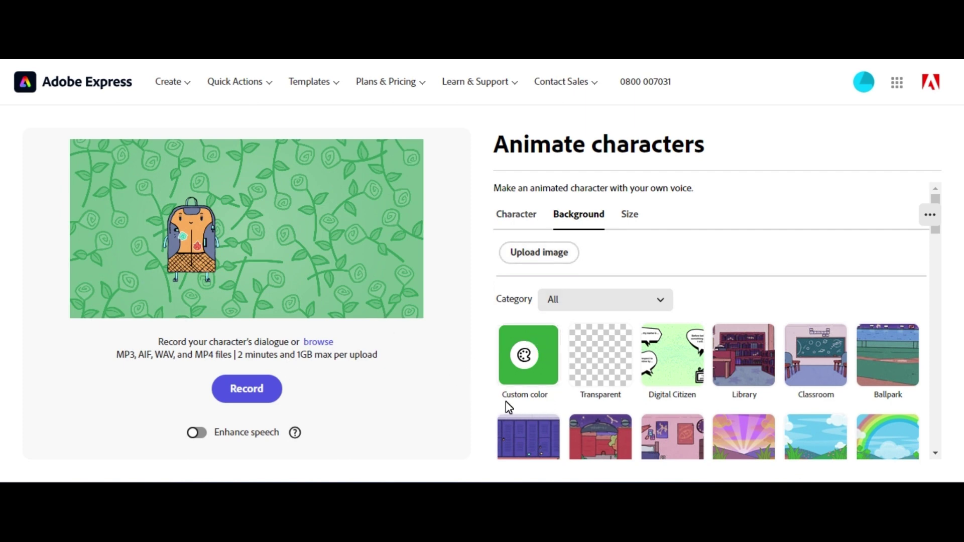
{"action": "scroll", "coordinate": [707, 444], "scroll_direction": "down", "scroll_amount": 5}
{"action": "scroll", "coordinate": [710, 444], "scroll_direction": "down", "scroll_amount": 10}
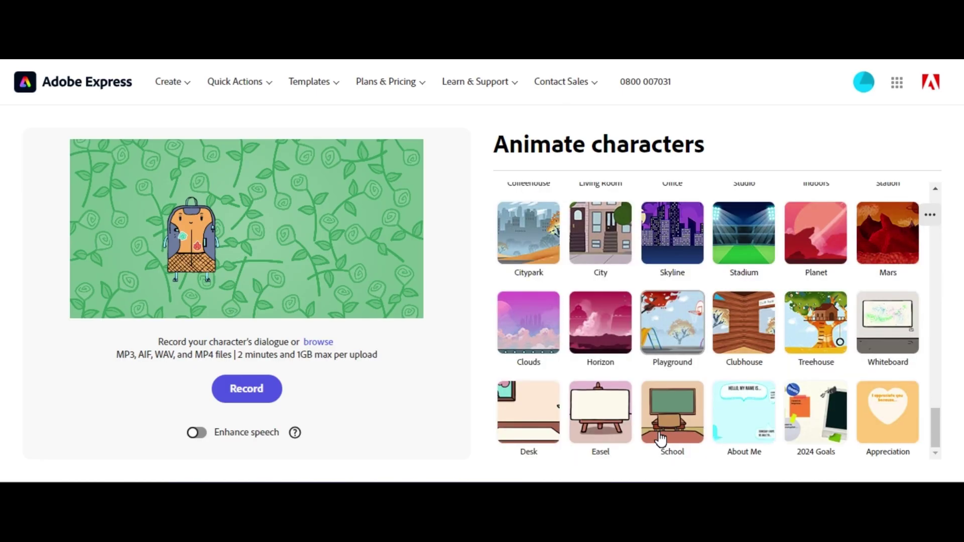
{"action": "scroll", "coordinate": [660, 439], "scroll_direction": "up", "scroll_amount": 15}
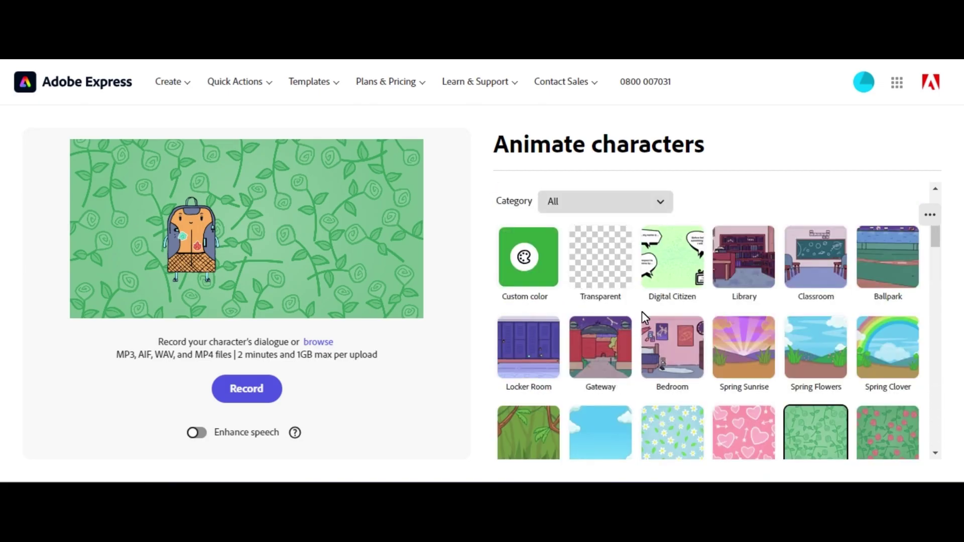
{"action": "scroll", "coordinate": [642, 312], "scroll_direction": "up", "scroll_amount": 2}
{"action": "left_click", "coordinate": [629, 214]}
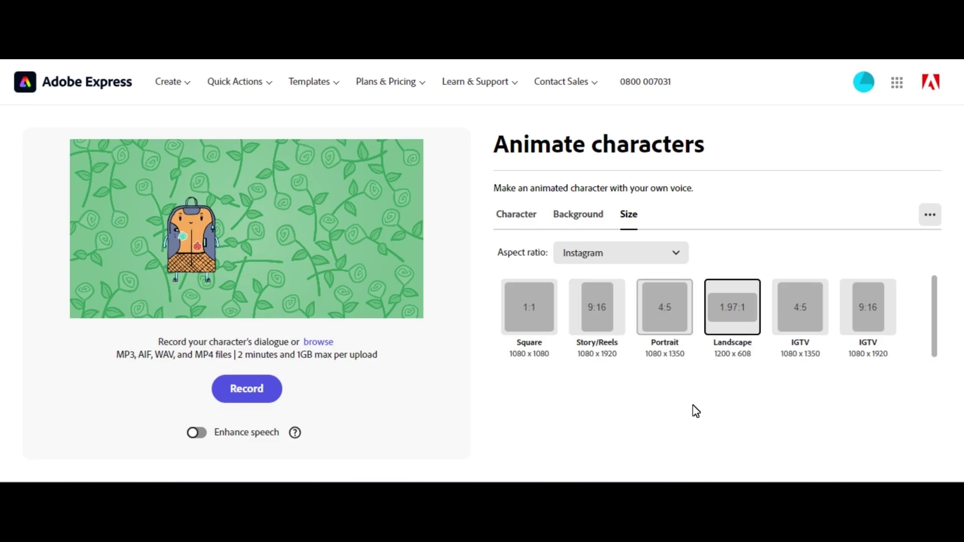
Compare Instagram sizes (1:1, 9:16, 4:5, IGTV) and settle on Landscape 1.97:1
{"action": "left_click", "coordinate": [519, 402]}
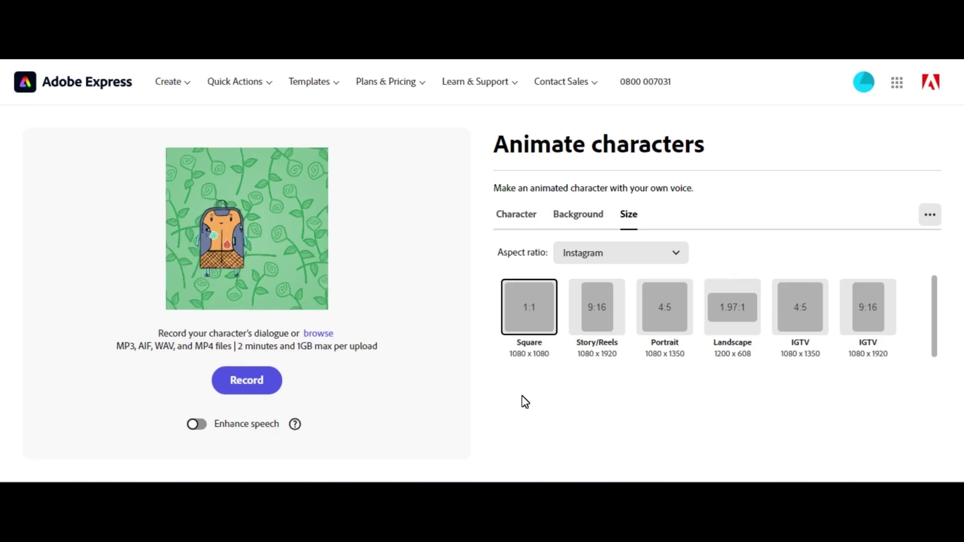
{"action": "left_click", "coordinate": [585, 401]}
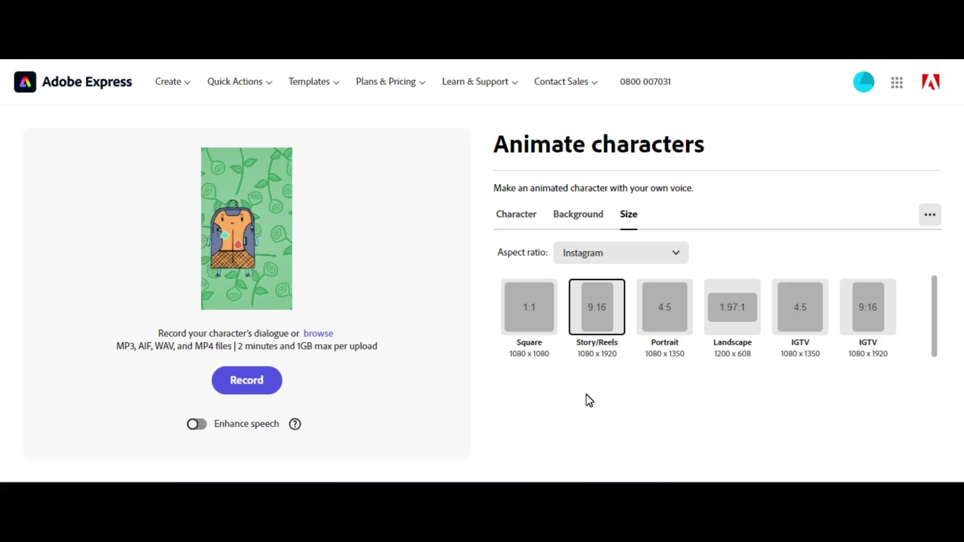
{"action": "left_click", "coordinate": [659, 399]}
{"action": "left_click", "coordinate": [729, 402]}
{"action": "left_click", "coordinate": [809, 401]}
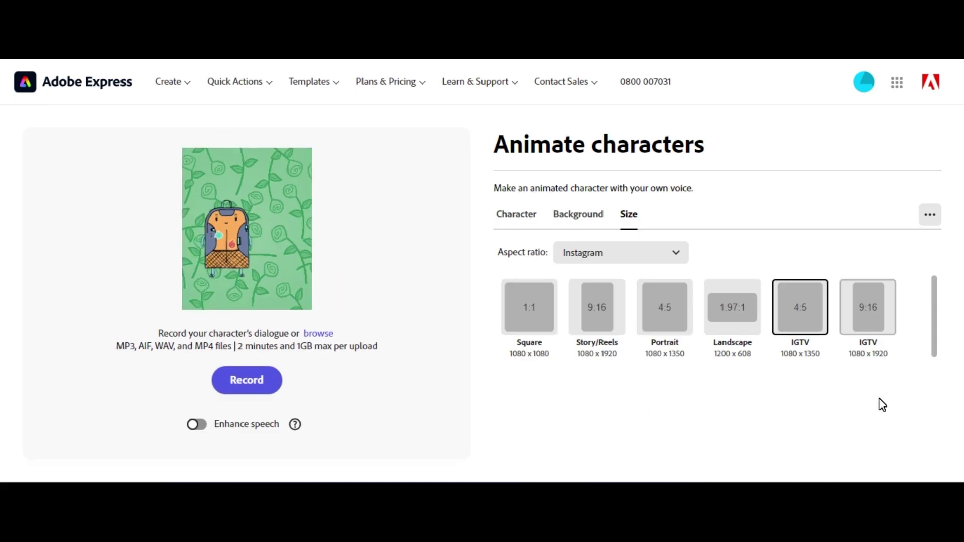
{"action": "left_click", "coordinate": [881, 404]}
{"action": "left_click", "coordinate": [736, 404]}
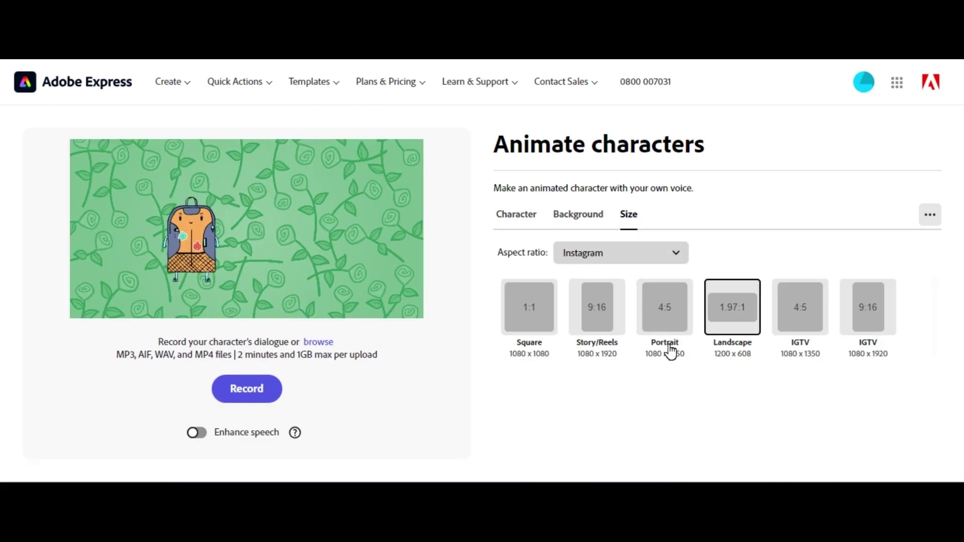
Browse the Facebook size presets, then switch the presets to YouTube
{"action": "key", "text": "space"}
{"action": "key", "text": "Down"}
{"action": "key", "text": "Return"}
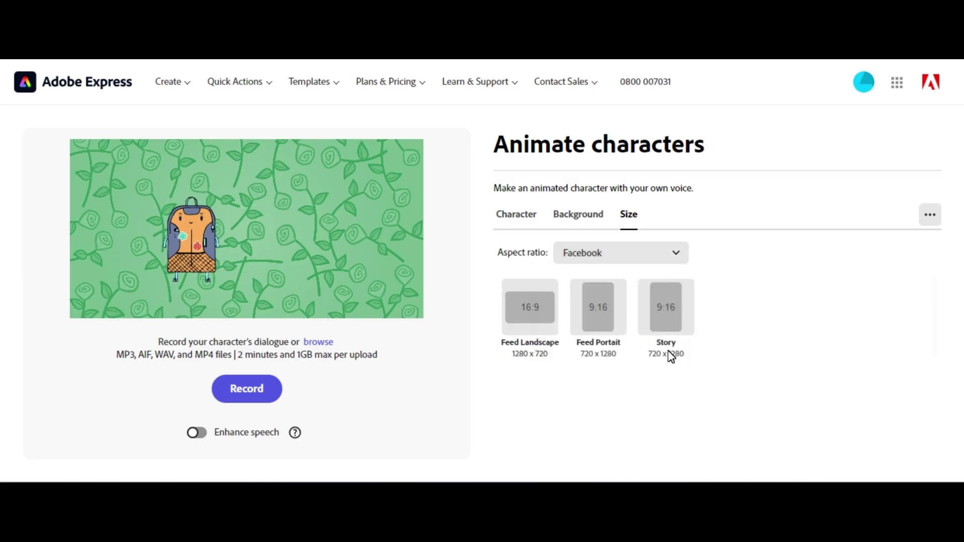
{"action": "key", "text": "space"}
{"action": "key", "text": "Up"}
{"action": "key", "text": "Up"}
{"action": "key", "text": "Return"}
{"action": "key", "text": "space"}
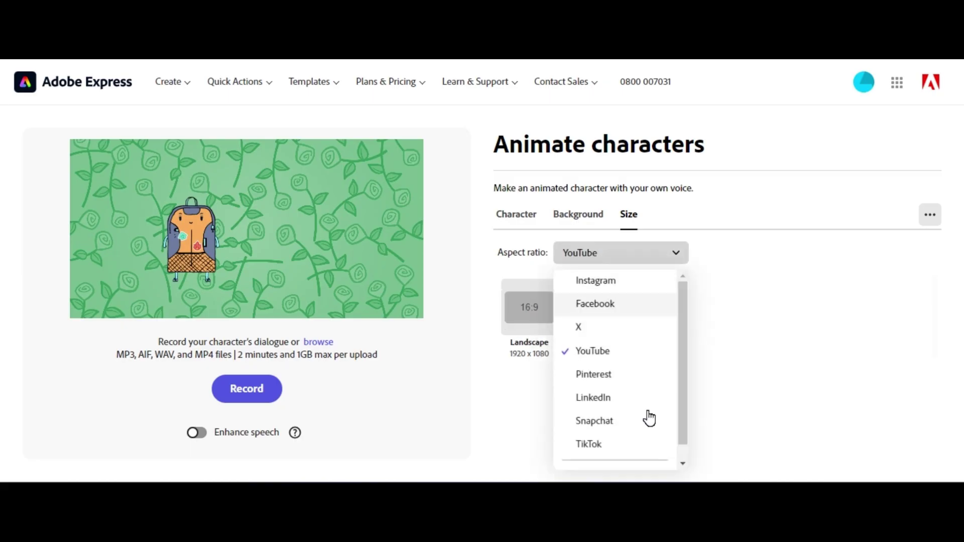
After checking Snapchat, use YouTube Landscape 16:9 at 1920 x 1080
{"action": "key", "text": "Return"}
{"action": "key", "text": "space"}
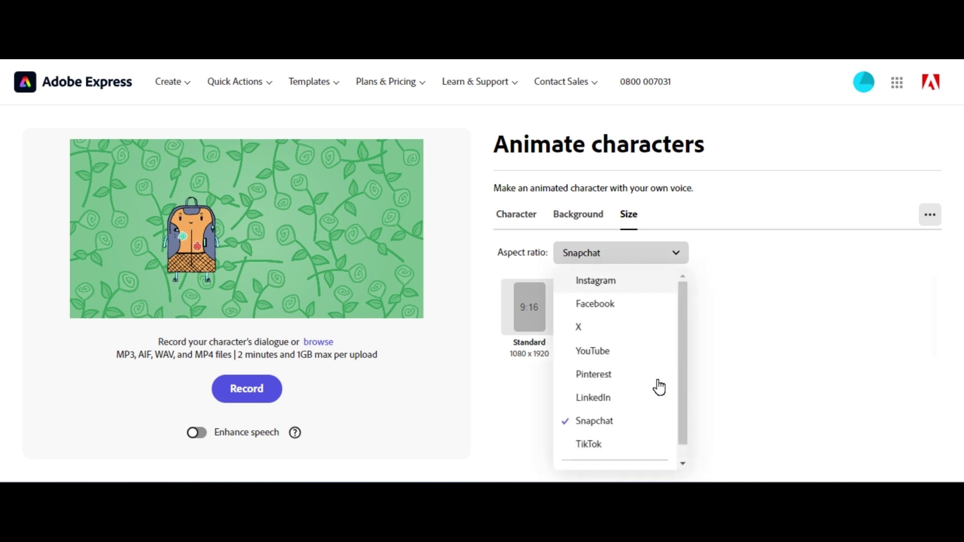
{"action": "key", "text": "Down"}
{"action": "key", "text": "Down"}
{"action": "key", "text": "Down"}
{"action": "key", "text": "Down"}
{"action": "key", "text": "Up"}
{"action": "key", "text": "Return"}
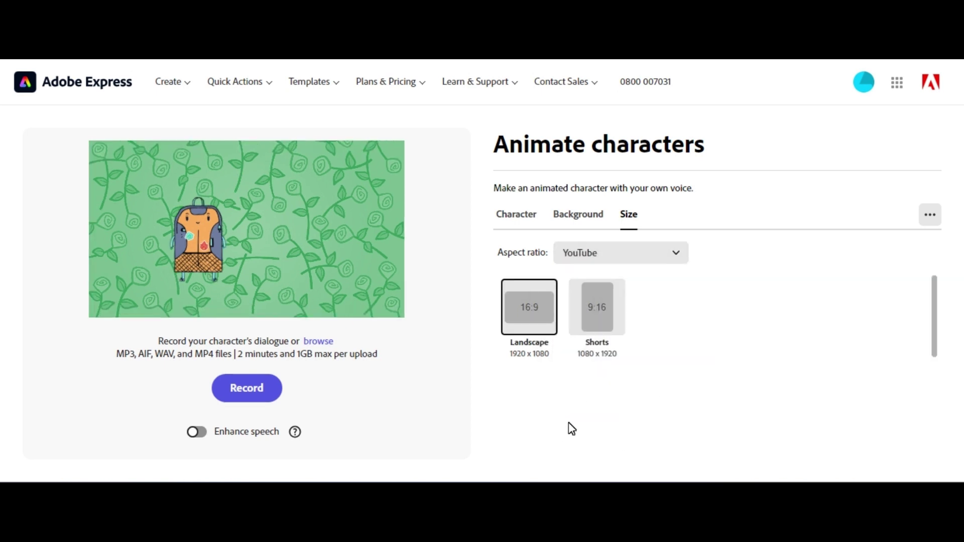
{"action": "key", "text": "Tab"}
{"action": "left_click", "coordinate": [530, 310]}
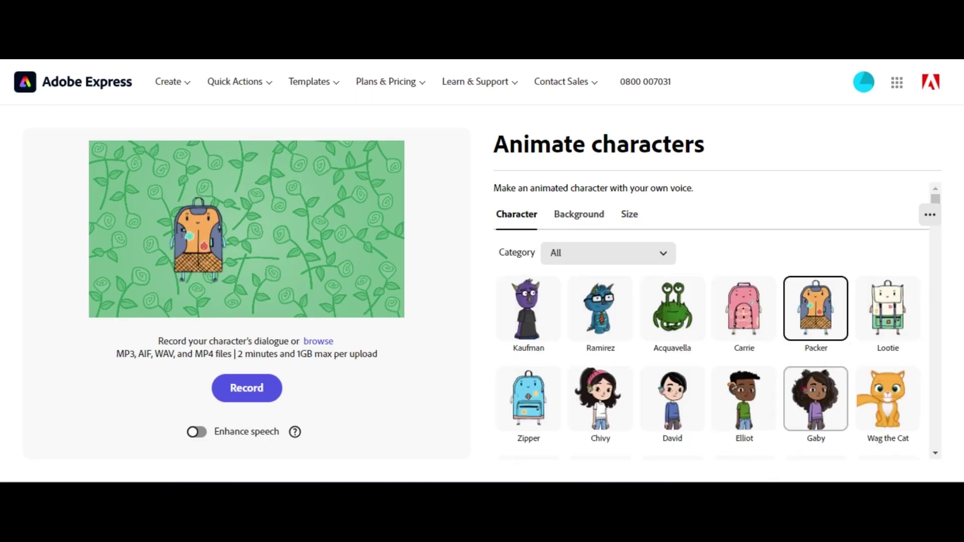
Choose Atlas and move him down so he stands fully in frame
{"action": "scroll", "coordinate": [723, 447], "scroll_direction": "down", "scroll_amount": 3}
{"action": "scroll", "coordinate": [733, 449], "scroll_direction": "down", "scroll_amount": 4}
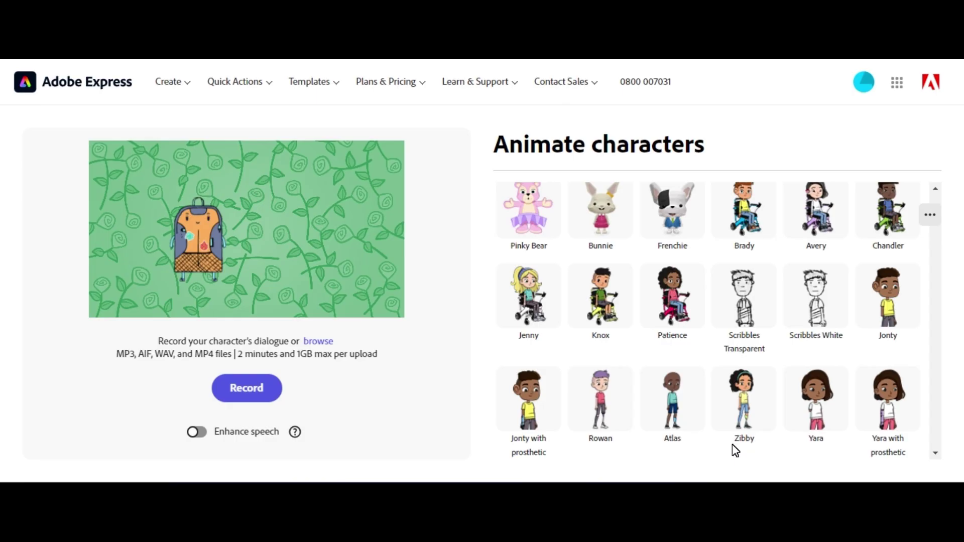
{"action": "left_click", "coordinate": [661, 433]}
{"action": "scroll", "coordinate": [688, 461], "scroll_direction": "down", "scroll_amount": 3}
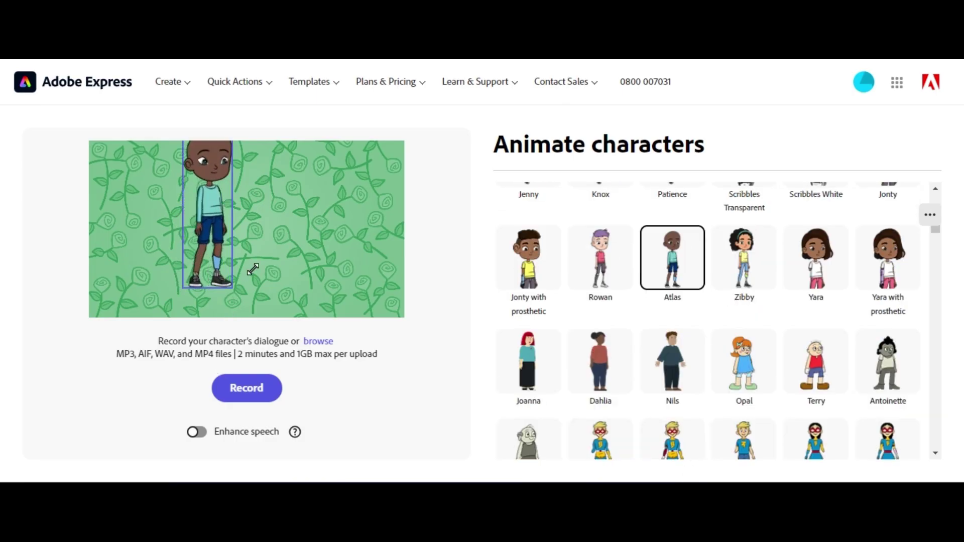
{"action": "left_click_drag", "start_coordinate": [221, 280], "coordinate": [211, 304]}
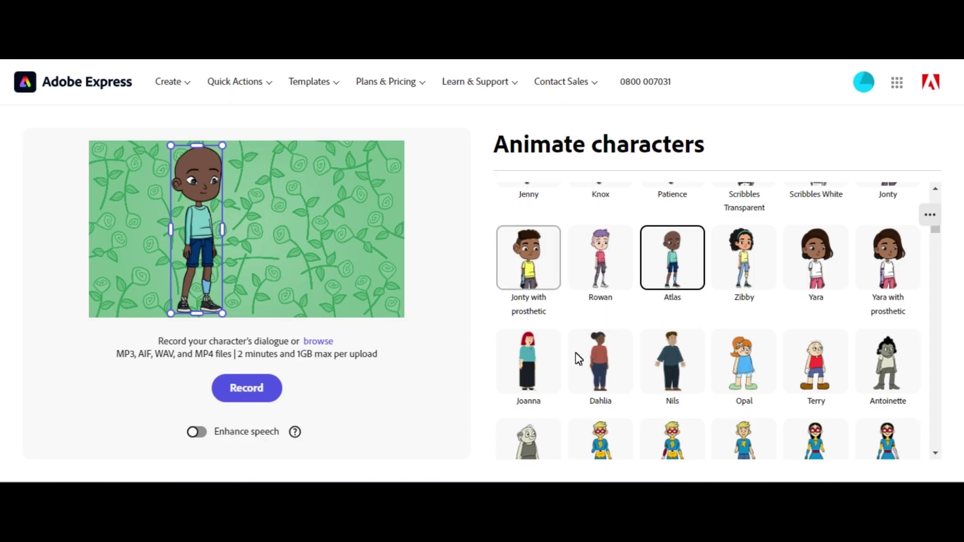
{"action": "key", "text": "Right"}
{"action": "key", "text": "Right"}
{"action": "key", "text": "Left"}
{"action": "key", "text": "Left"}
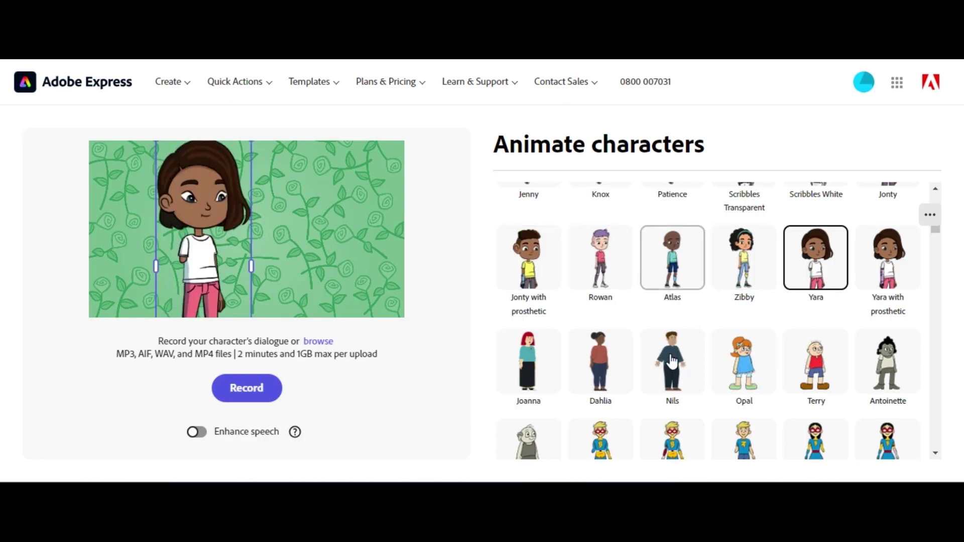
Give the scene a solid green custom-colour background
{"action": "scroll", "coordinate": [556, 352], "scroll_direction": "up", "scroll_amount": 10}
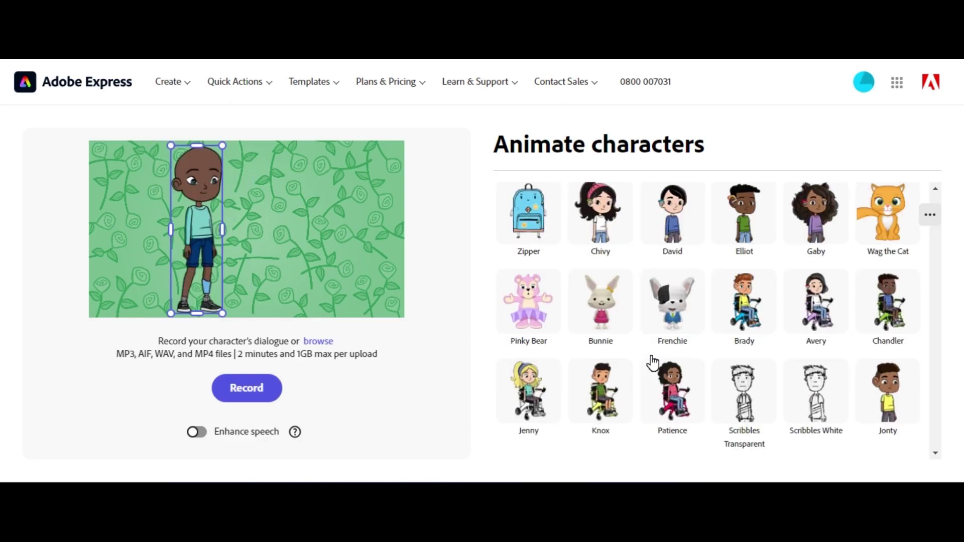
{"action": "key", "text": "Right"}
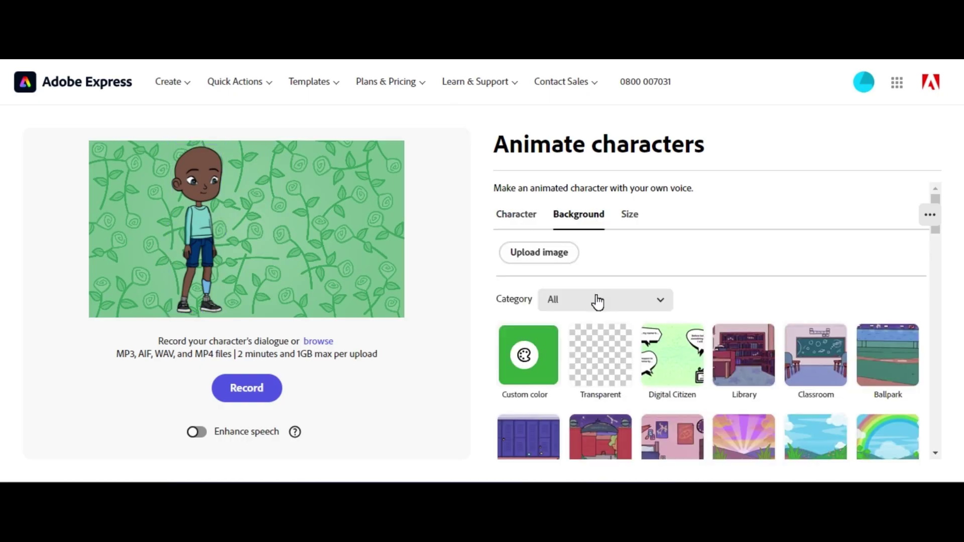
{"action": "key", "text": "Tab"}
{"action": "key", "text": "Return"}
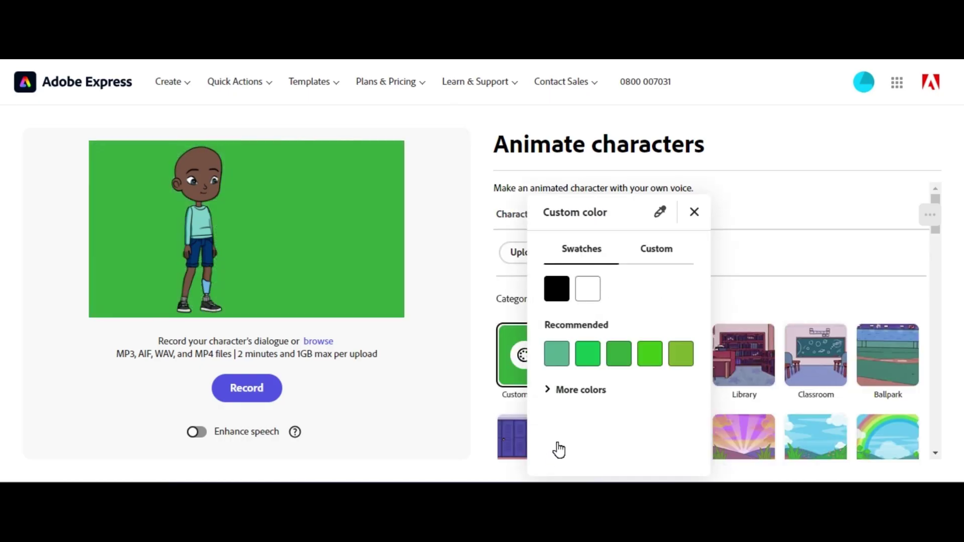
Try a transparent background, then restore the solid green custom colour behind Atlas
{"action": "key", "text": "Escape"}
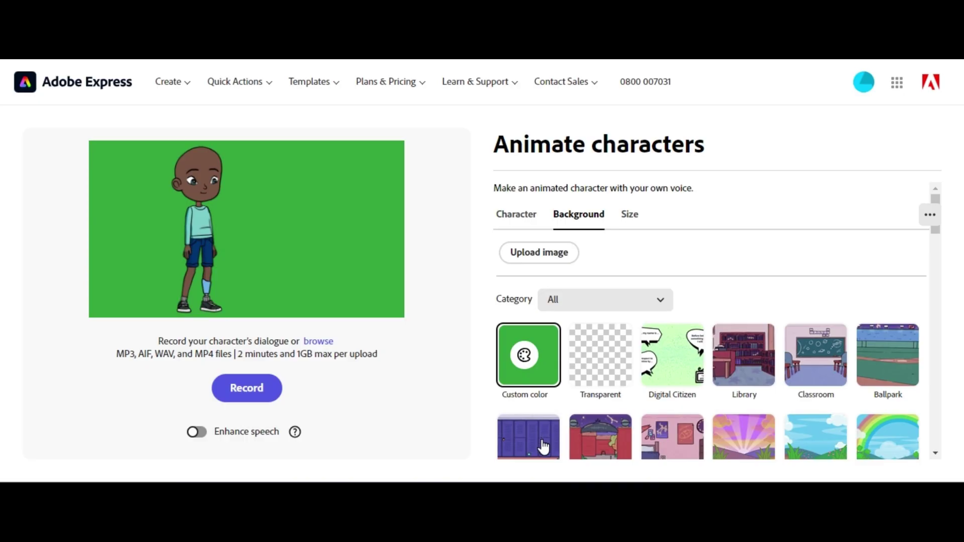
{"action": "key", "text": "Right"}
{"action": "key", "text": "Return"}
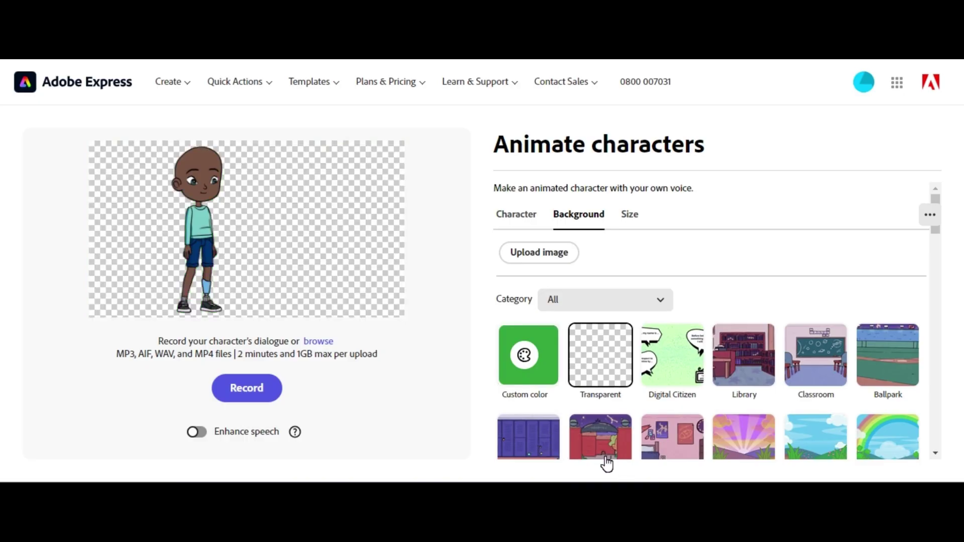
{"action": "key", "text": "Left"}
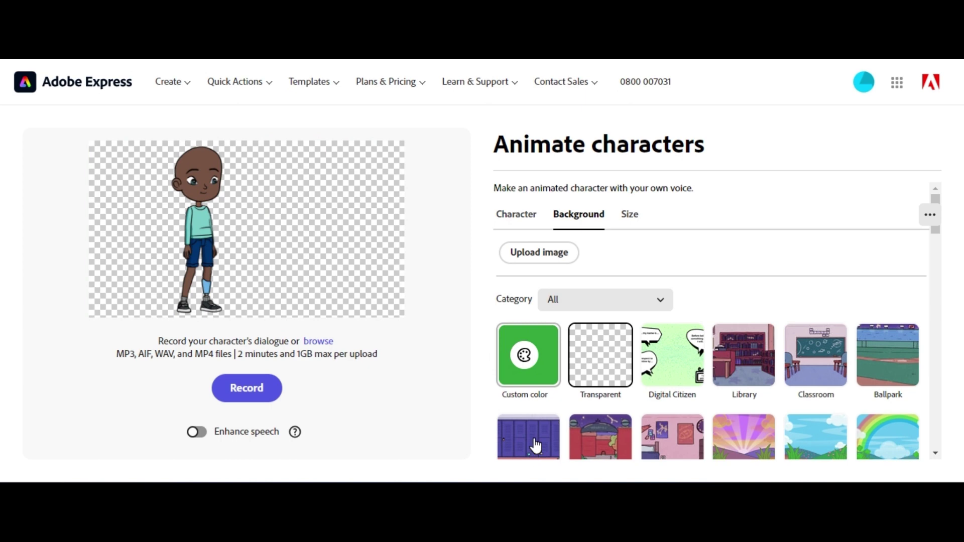
{"action": "key", "text": "Return"}
{"action": "key", "text": "Escape"}
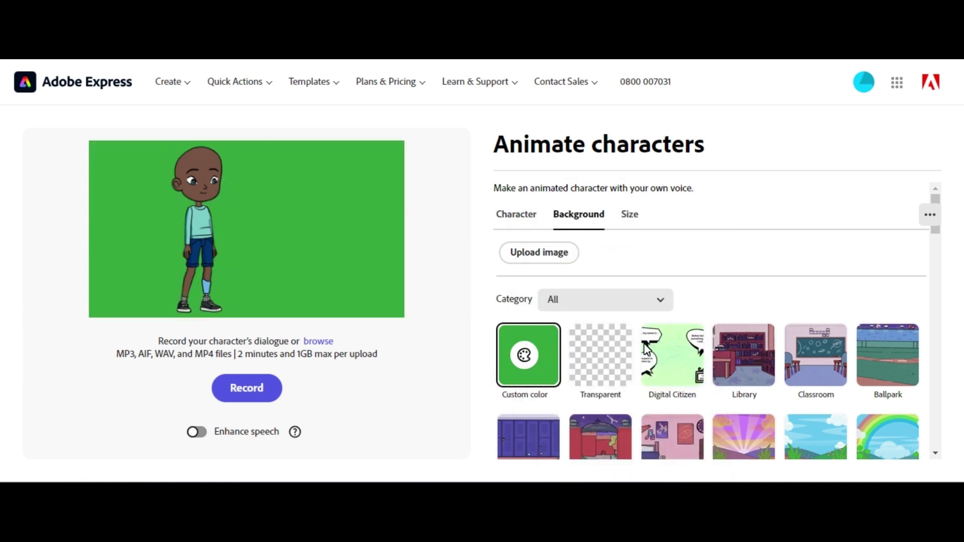
{"action": "left_click", "coordinate": [516, 303]}
Enable Enhance speech and record about 17 seconds of Atlas's dialogue
{"action": "scroll", "coordinate": [728, 419], "scroll_direction": "down", "scroll_amount": 1}
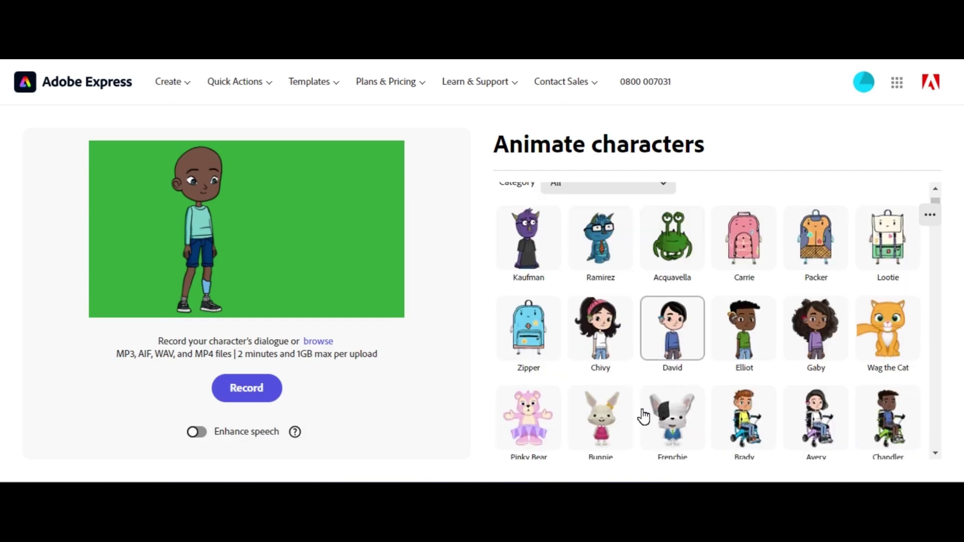
{"action": "left_click", "coordinate": [197, 432]}
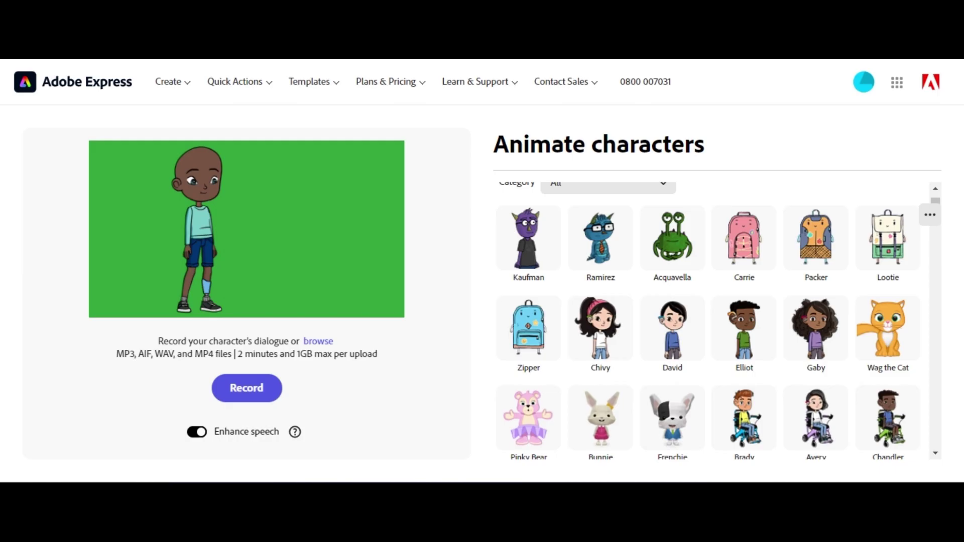
{"action": "mouse_move", "coordinate": [295, 432]}
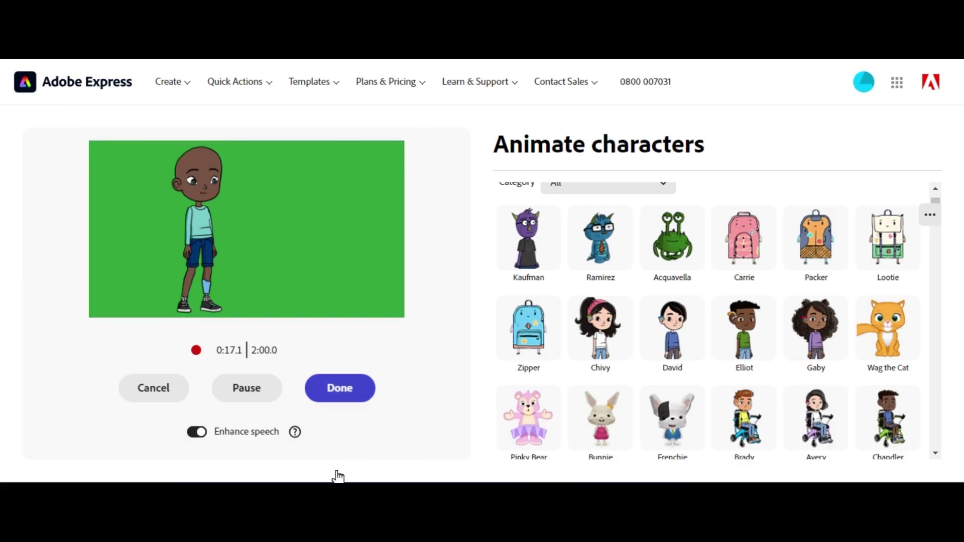
{"action": "left_click", "coordinate": [340, 388]}
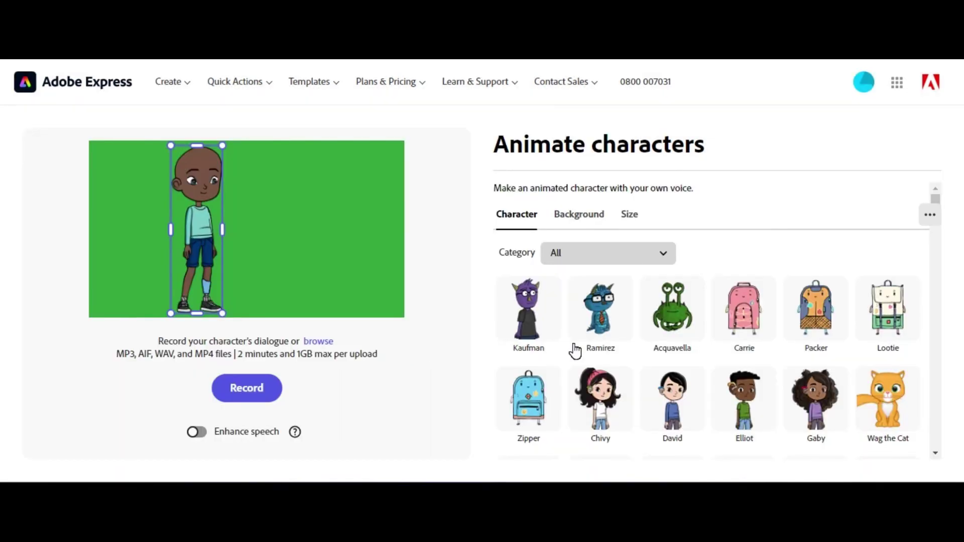
Switch to the purple-haired Rowan character and enable speech enhancement for a new recording
{"action": "scroll", "coordinate": [672, 331], "scroll_direction": "down", "scroll_amount": 5}
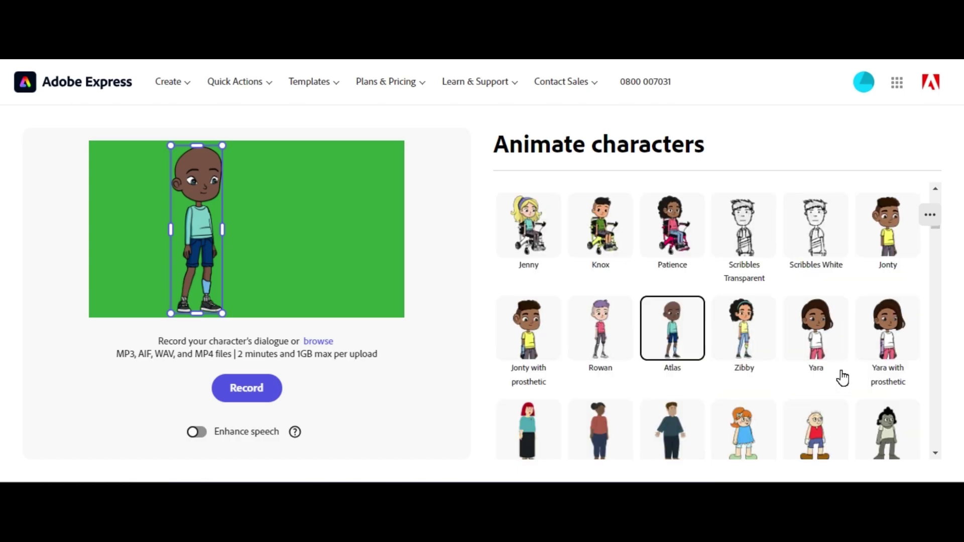
{"action": "left_click", "coordinate": [598, 332]}
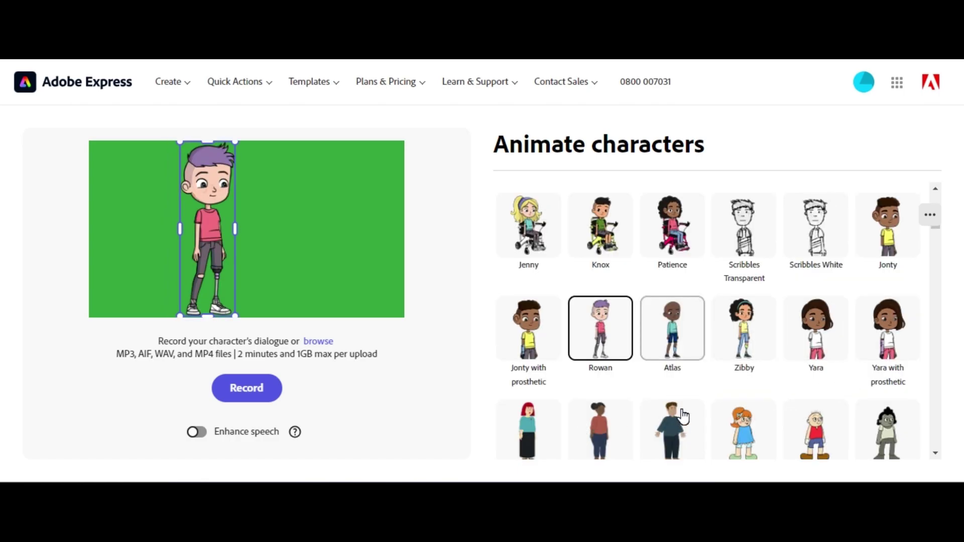
{"action": "scroll", "coordinate": [770, 440], "scroll_direction": "down", "scroll_amount": 7}
{"action": "scroll", "coordinate": [775, 444], "scroll_direction": "down", "scroll_amount": 5}
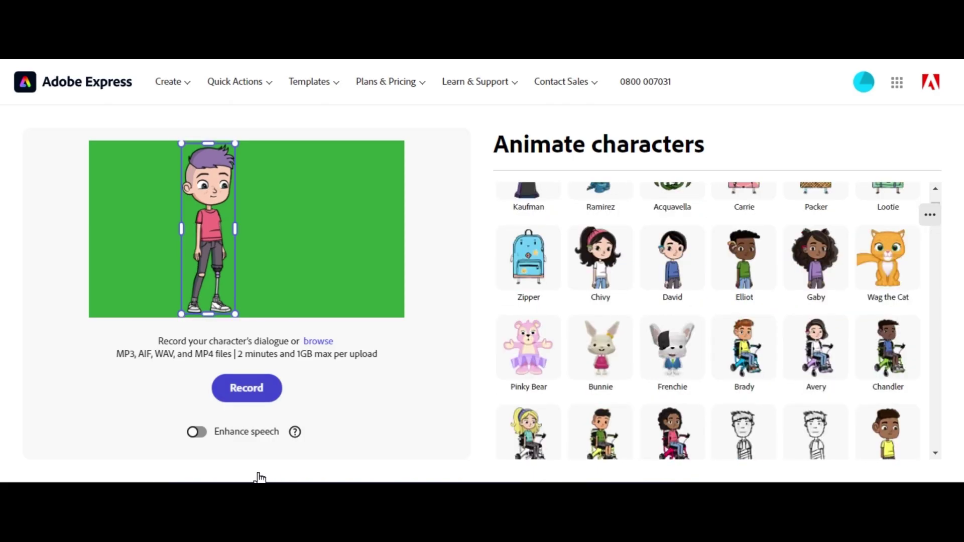
{"action": "left_click", "coordinate": [196, 431]}
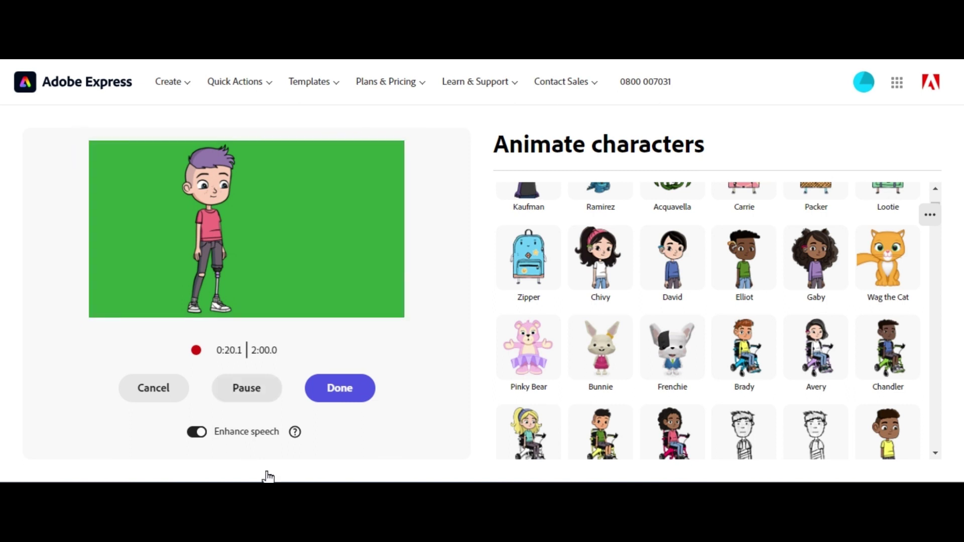
Stop recording and download the 21.4-second lip-synced clip as an MP4
{"action": "left_click", "coordinate": [340, 388]}
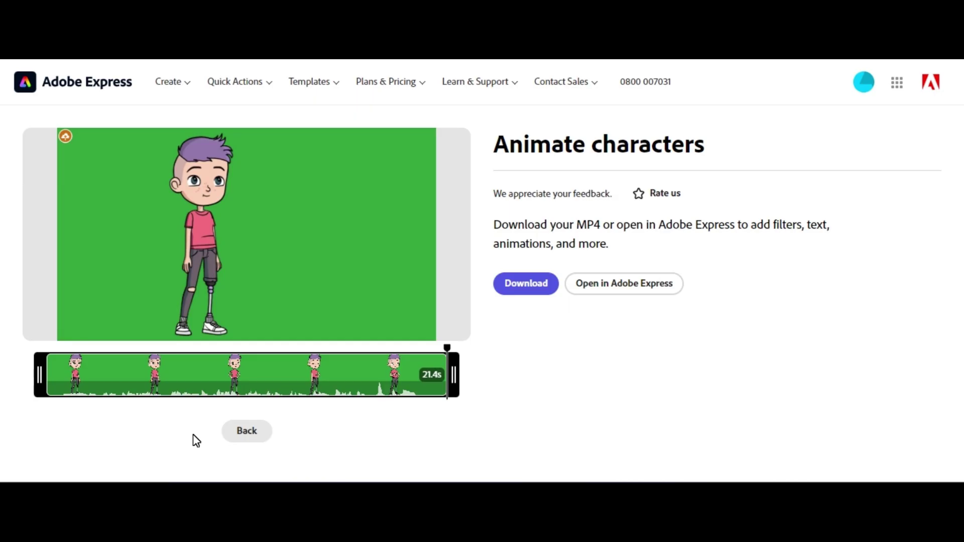
{"action": "left_click", "coordinate": [526, 283]}
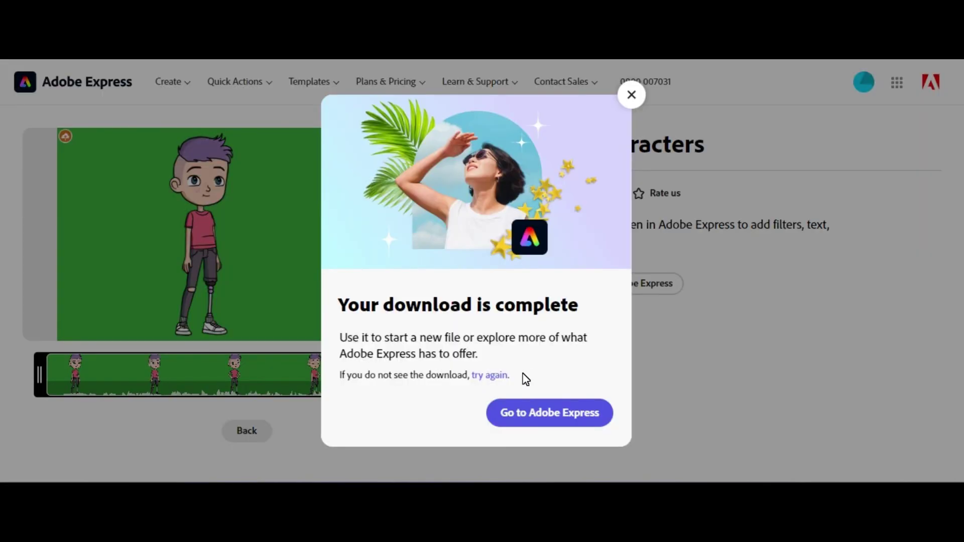
{"action": "left_click", "coordinate": [637, 182]}
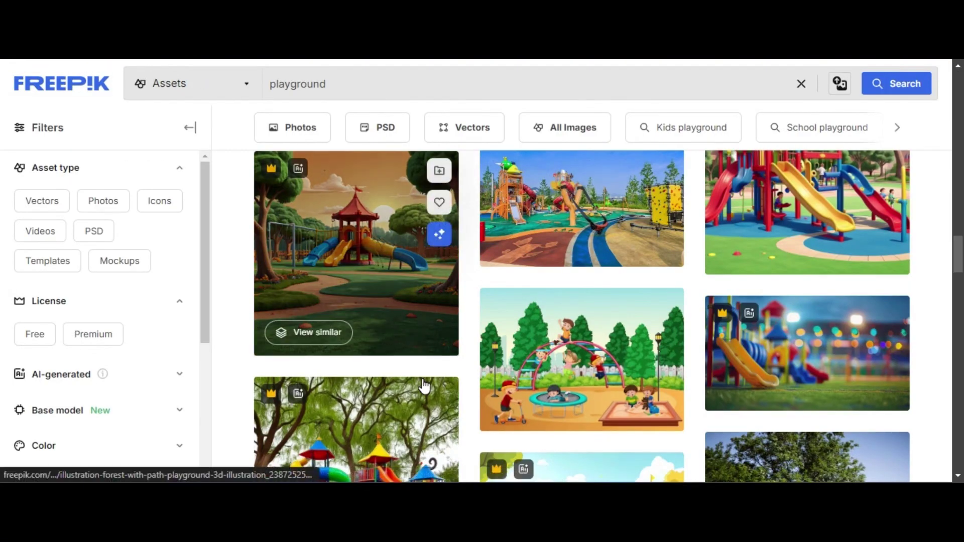
Scroll Freepik's 'playground' results for a cartoon background image
{"action": "scroll", "coordinate": [425, 386], "scroll_direction": "down", "scroll_amount": 4}
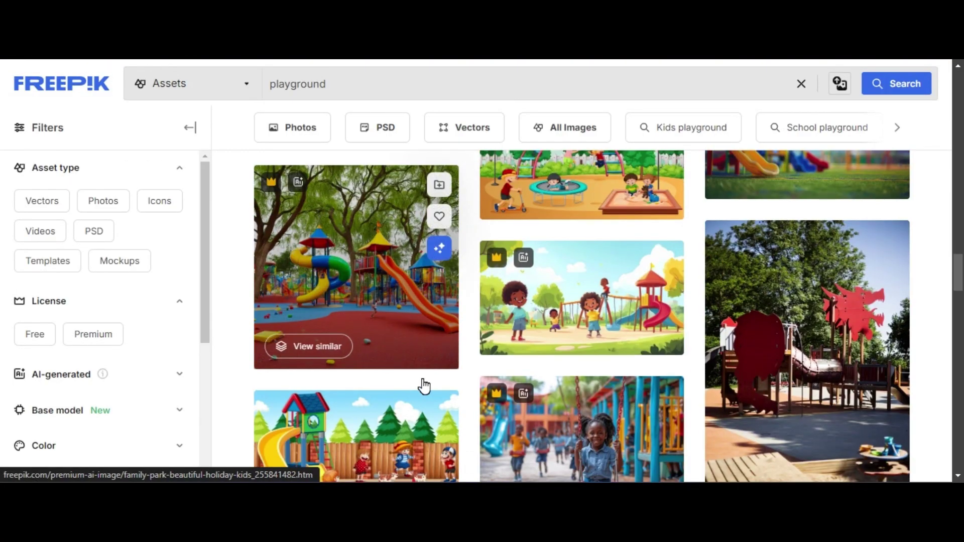
{"action": "scroll", "coordinate": [424, 386], "scroll_direction": "up", "scroll_amount": 10}
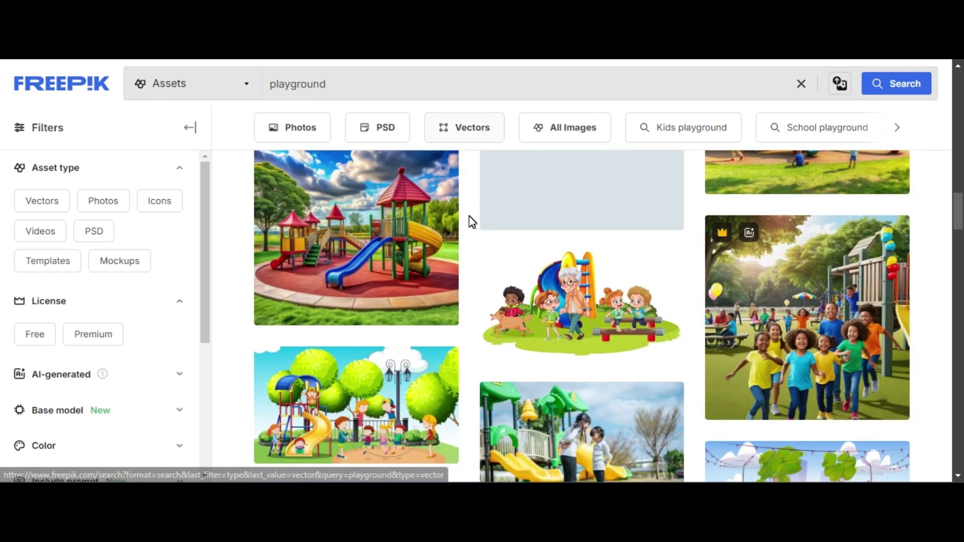
{"action": "scroll", "coordinate": [321, 395], "scroll_direction": "down", "scroll_amount": 3}
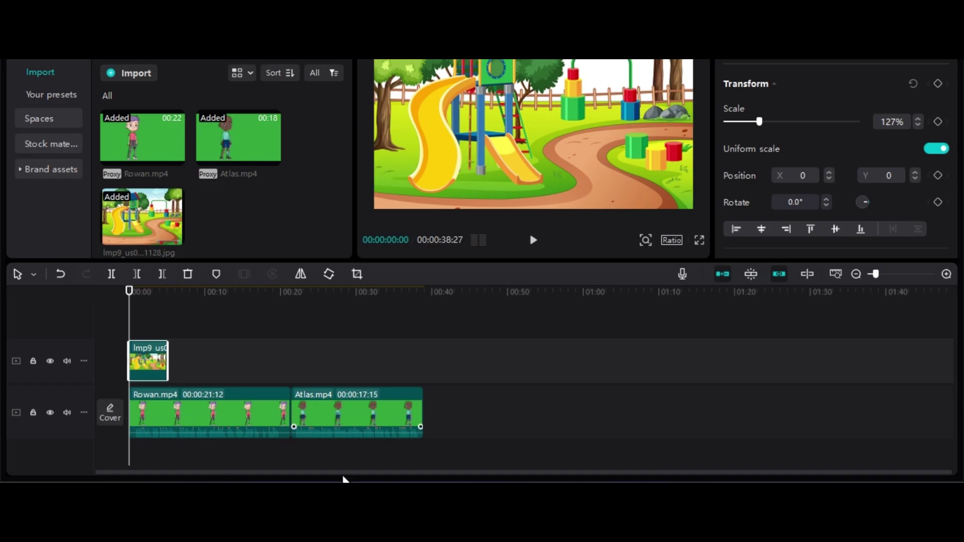
Move Atlas.mp4 onto its own track above Rowan.mp4, both starting at 00:00
{"action": "left_click_drag", "start_coordinate": [347, 427], "coordinate": [221, 441]}
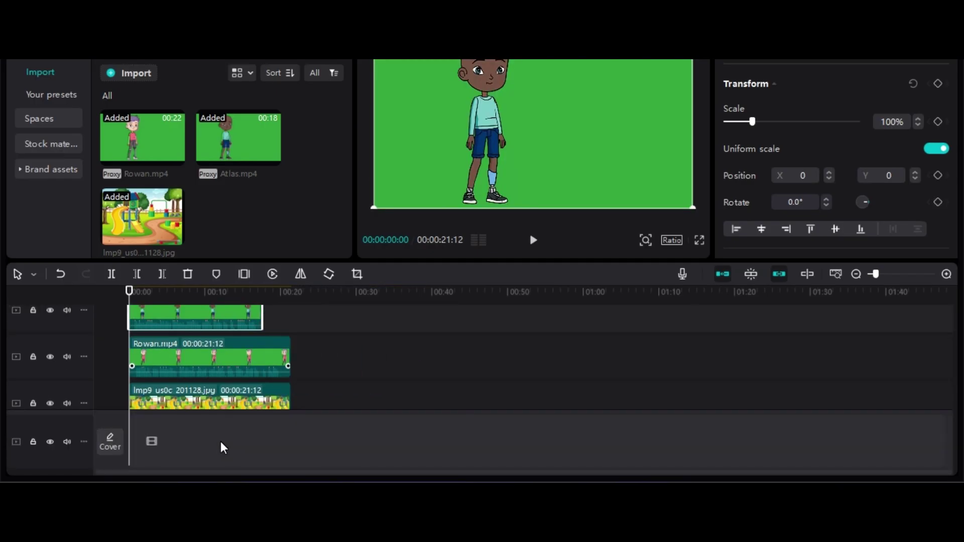
{"action": "scroll", "coordinate": [234, 420], "scroll_direction": "up", "scroll_amount": 2}
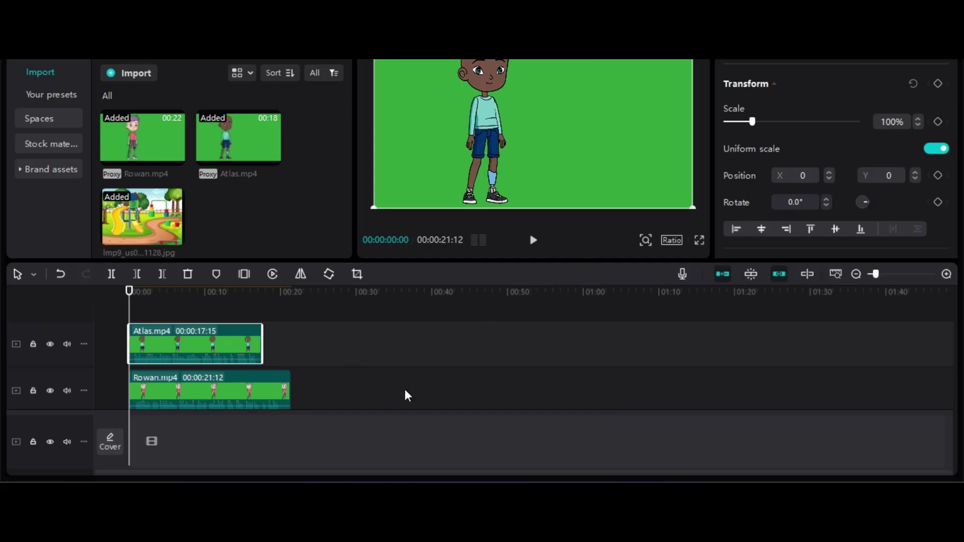
{"action": "scroll", "coordinate": [809, 133], "scroll_direction": "down", "scroll_amount": 5}
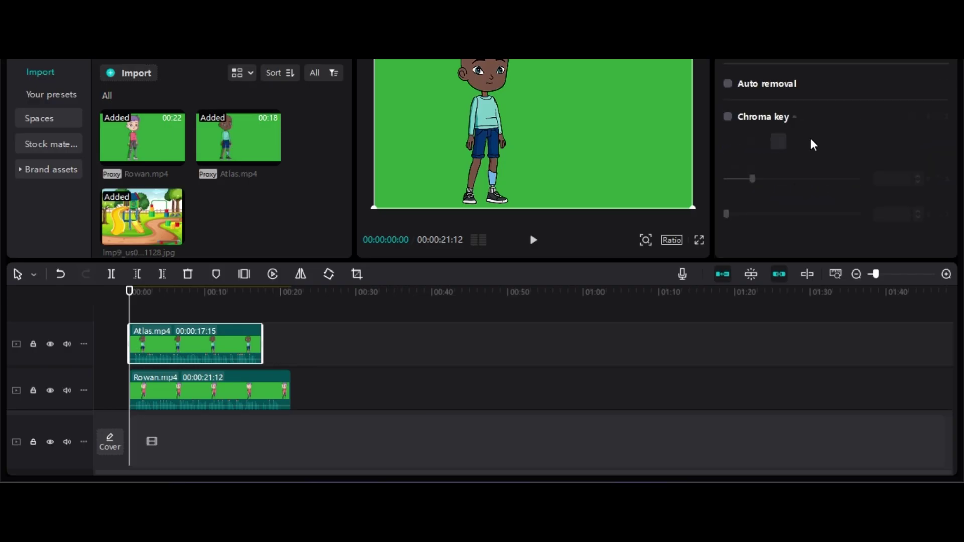
Enable Chroma key on Atlas and pick the green backdrop colour to remove
{"action": "left_click", "coordinate": [727, 117]}
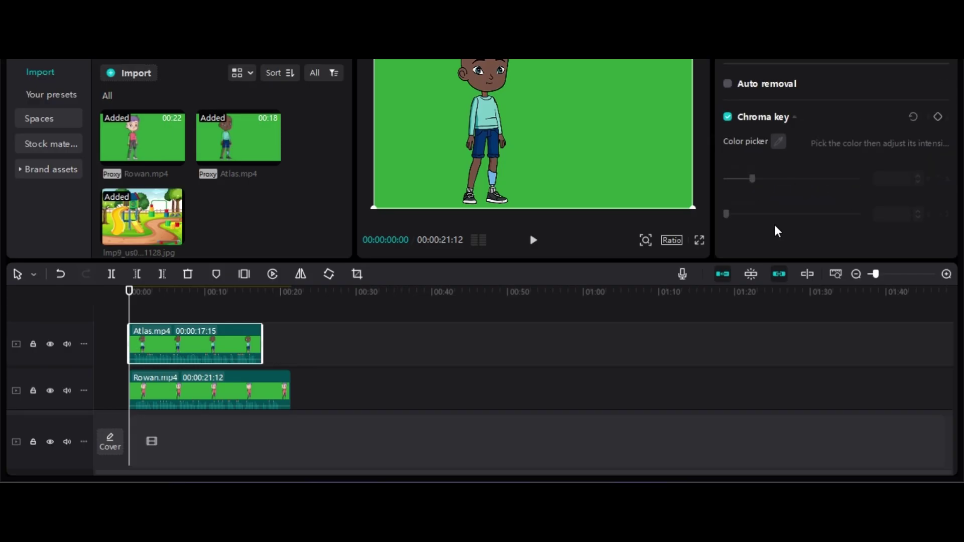
{"action": "left_click", "coordinate": [779, 141]}
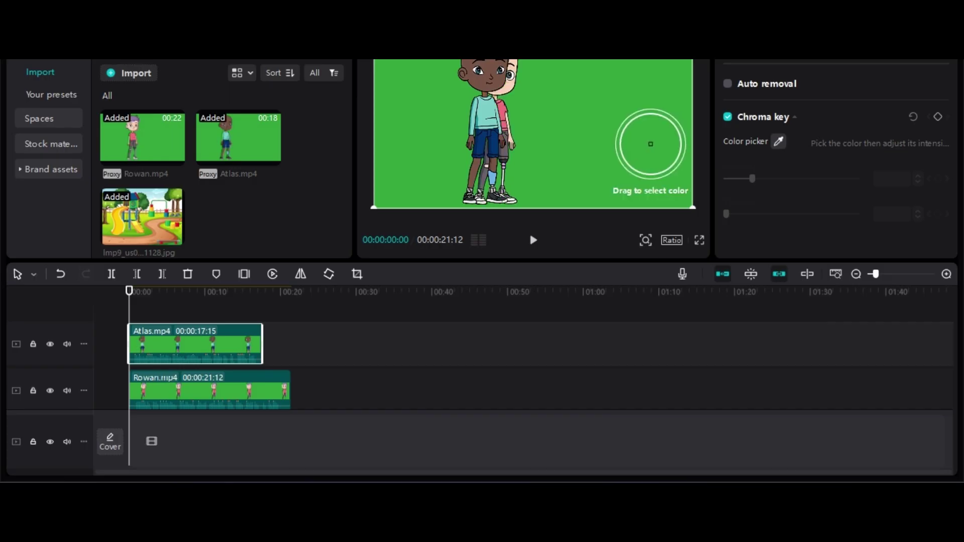
{"action": "left_click", "coordinate": [636, 144]}
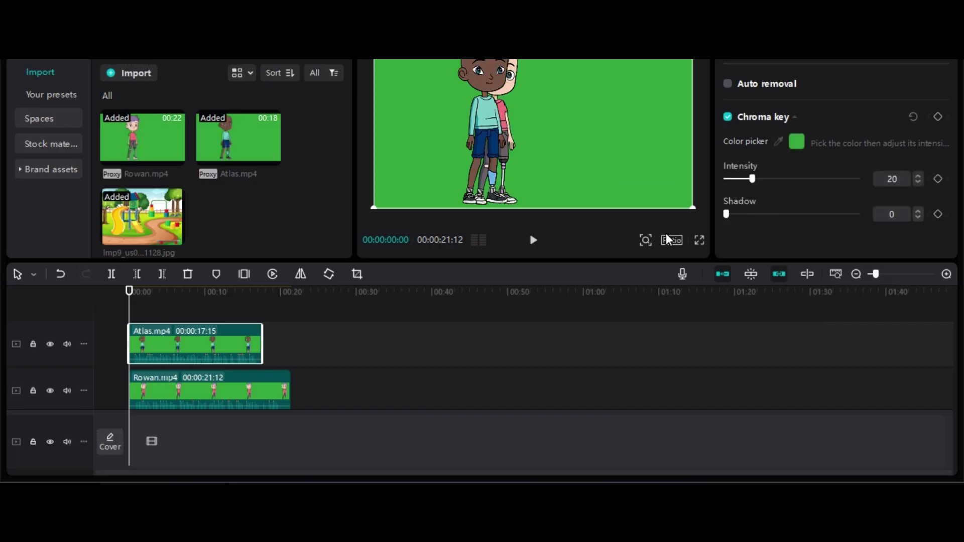
Key out Rowan's green backdrop with Chroma key, ending at intensity 20
{"action": "left_click", "coordinate": [263, 396]}
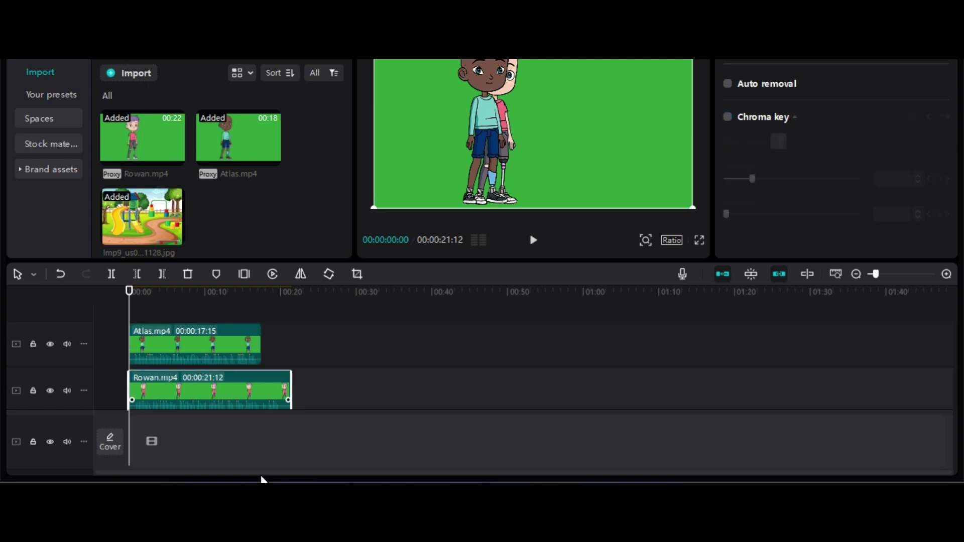
{"action": "left_click_drag", "start_coordinate": [142, 217], "coordinate": [213, 442]}
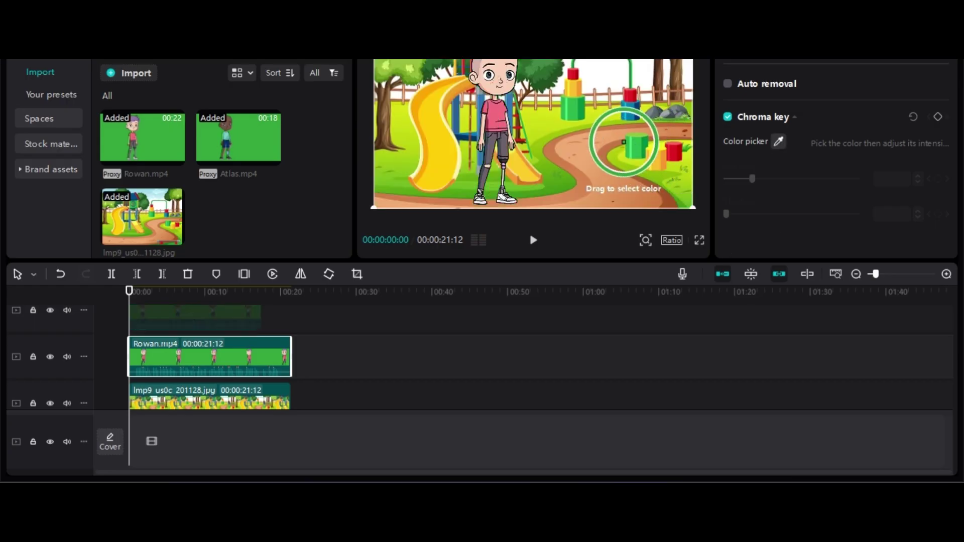
{"action": "left_click", "coordinate": [624, 144]}
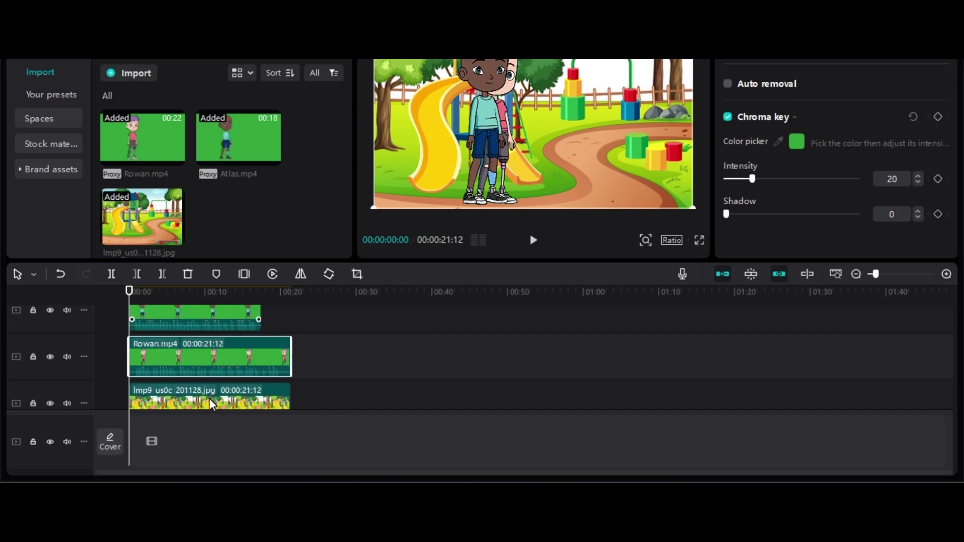
{"action": "scroll", "coordinate": [209, 399], "scroll_direction": "up", "scroll_amount": 1}
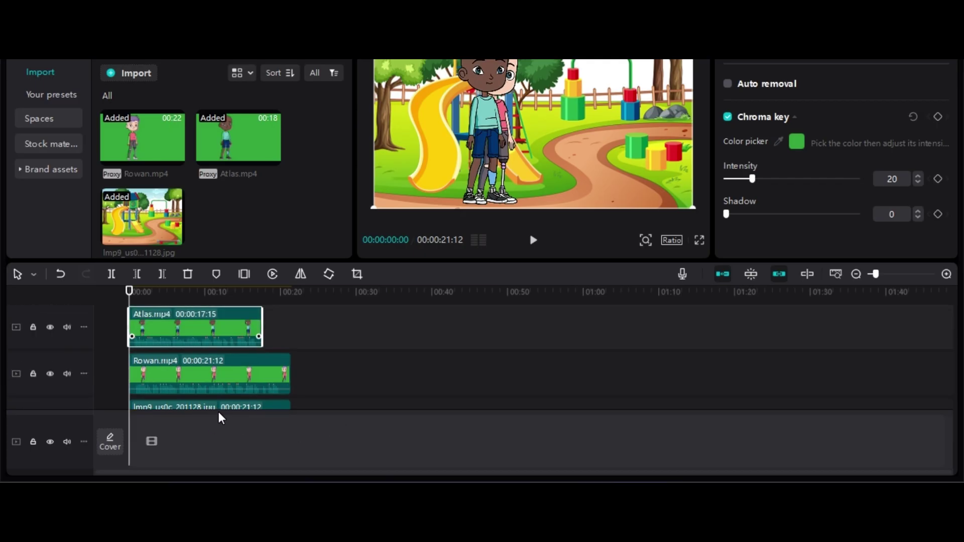
Move Atlas to the left of the playground and adjust Rowan's size and position
{"action": "left_click_drag", "start_coordinate": [492, 205], "coordinate": [443, 203]}
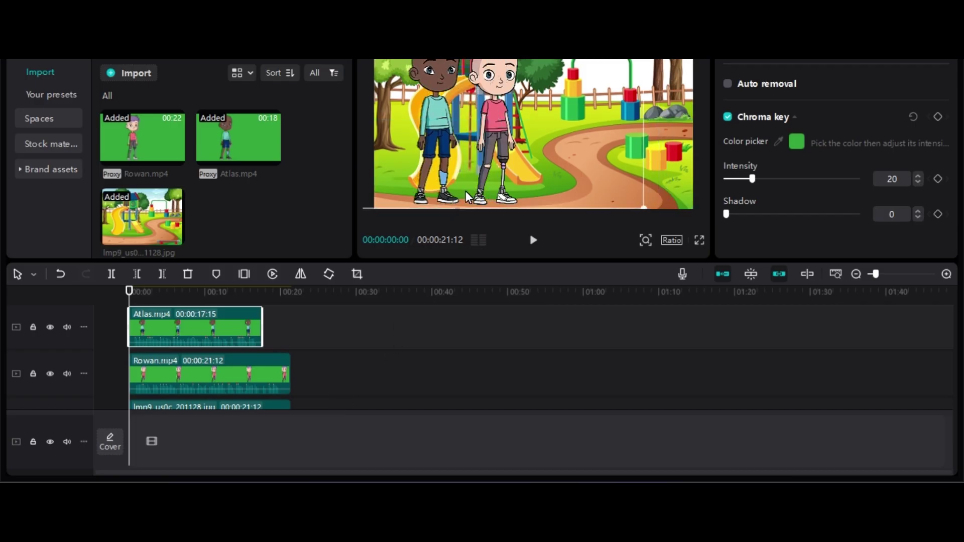
{"action": "left_click", "coordinate": [228, 386]}
{"action": "scroll", "coordinate": [833, 150], "scroll_direction": "down", "scroll_amount": 2}
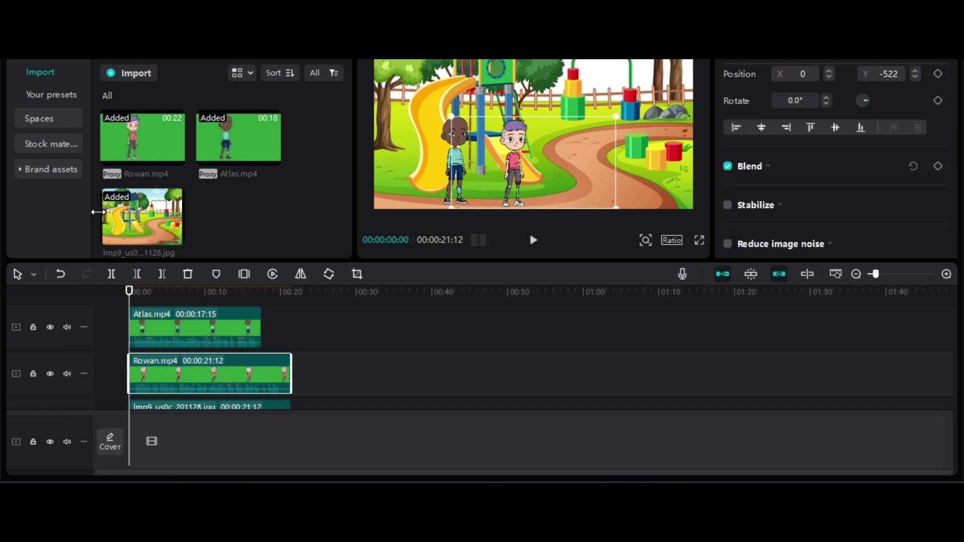
{"action": "left_click_drag", "start_coordinate": [211, 374], "coordinate": [214, 374]}
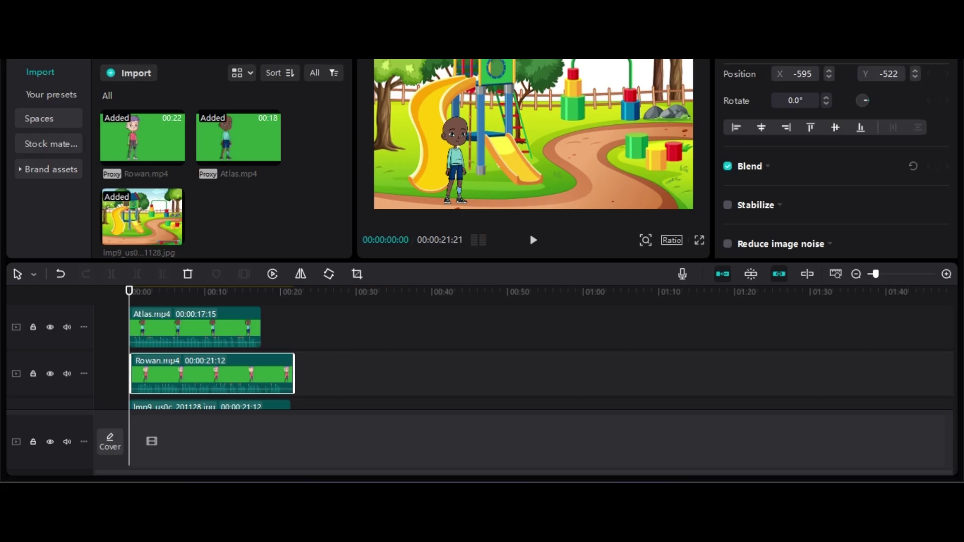
Start Rowan's clip around 00:25 after Atlas, check playback, and shift it slightly earlier
{"action": "left_click_drag", "start_coordinate": [172, 374], "coordinate": [360, 454]}
{"action": "key", "text": "space"}
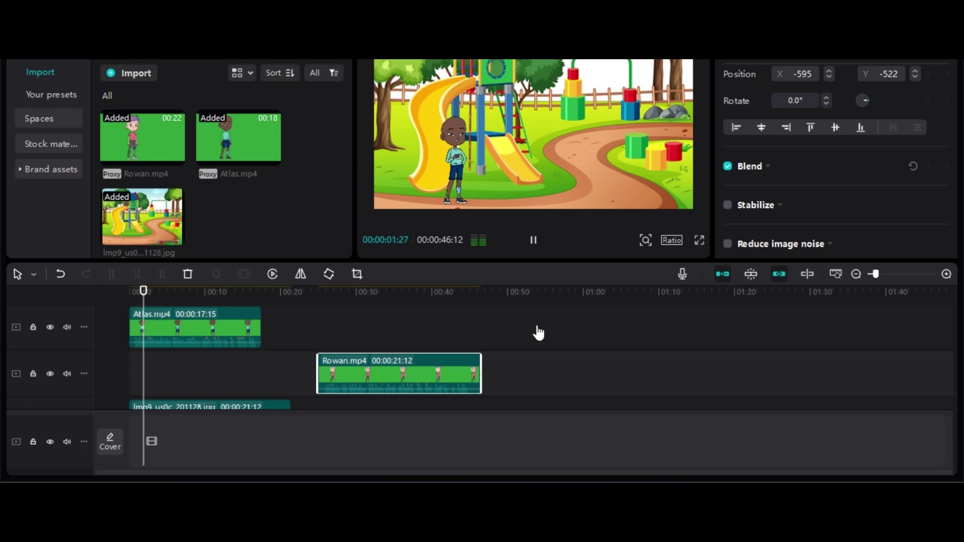
{"action": "key", "text": "space"}
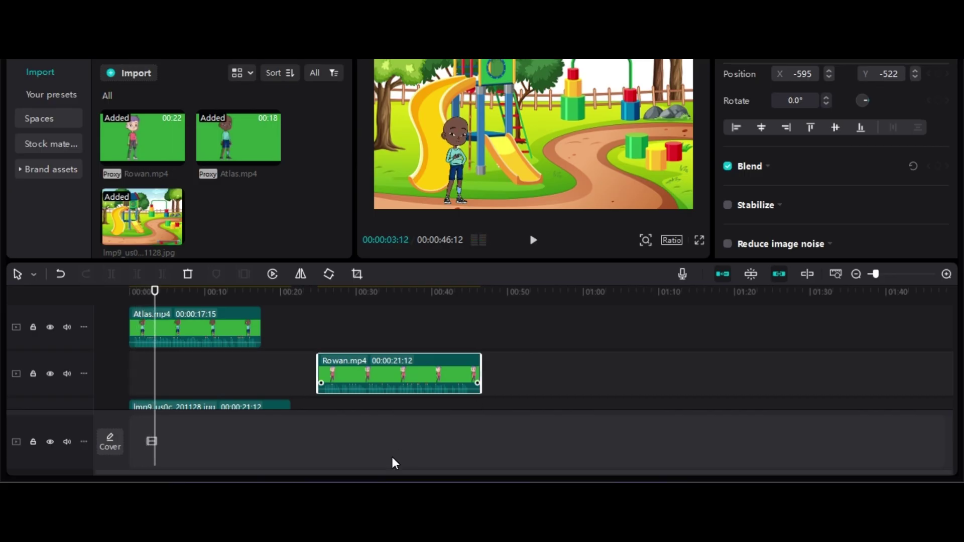
{"action": "left_click_drag", "start_coordinate": [391, 459], "coordinate": [202, 463]}
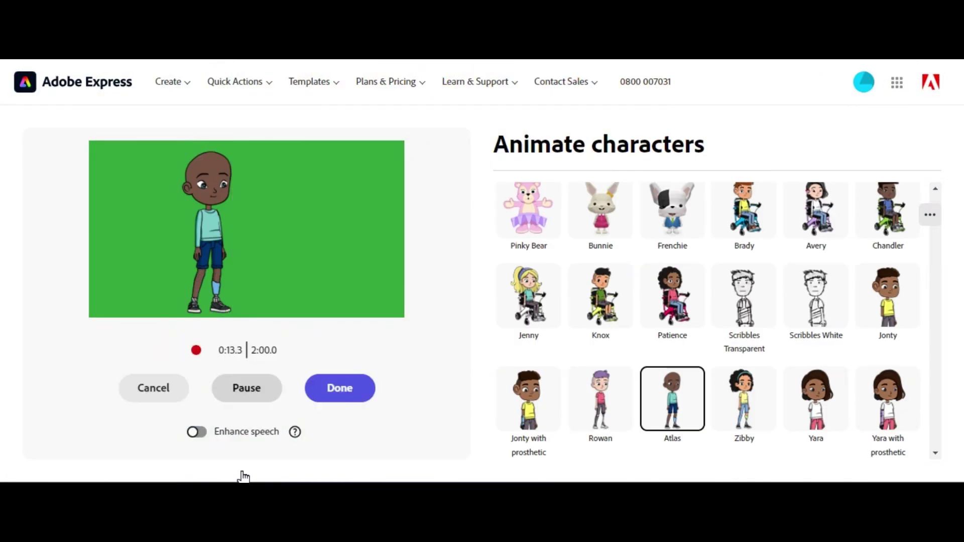
{"action": "left_click", "coordinate": [340, 387]}
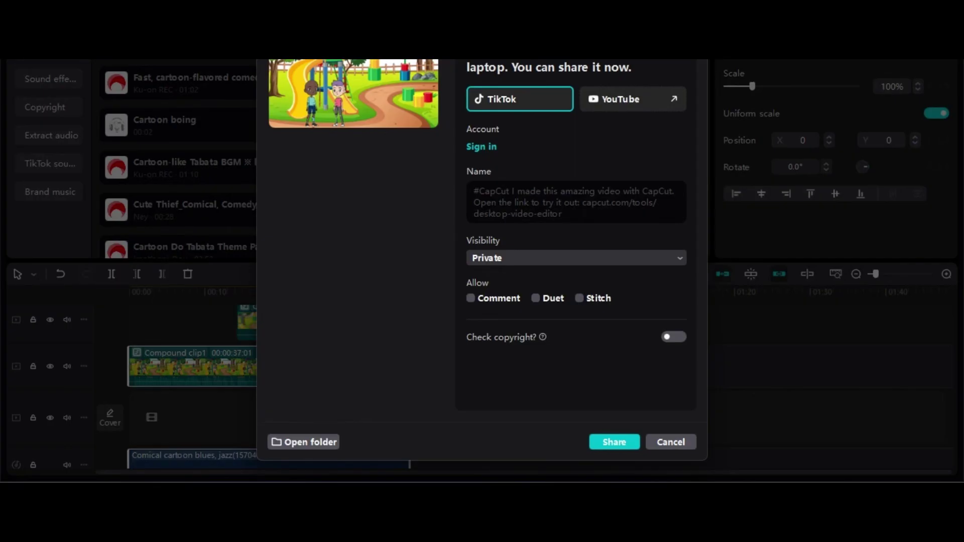
Dismiss the post-export share dialog to return to the editor
{"action": "key", "text": "Escape"}
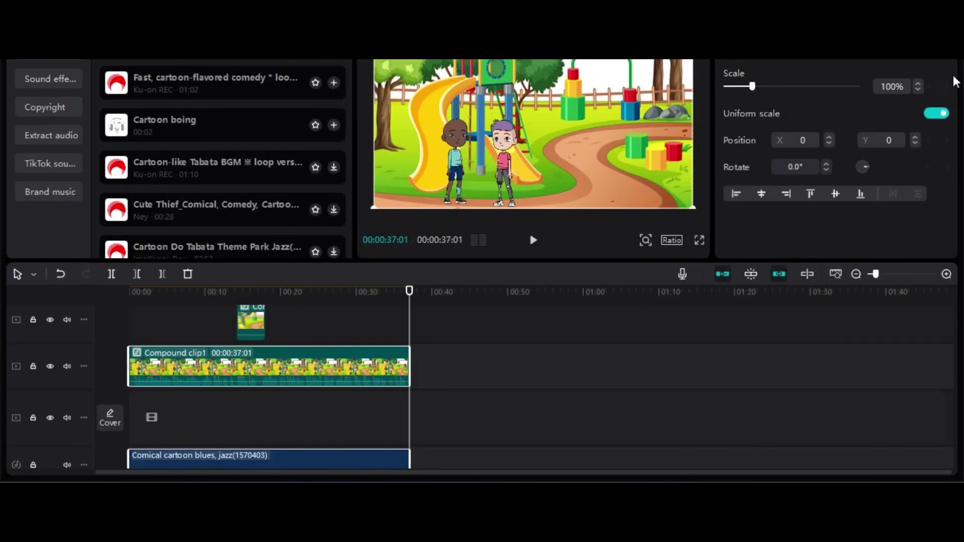